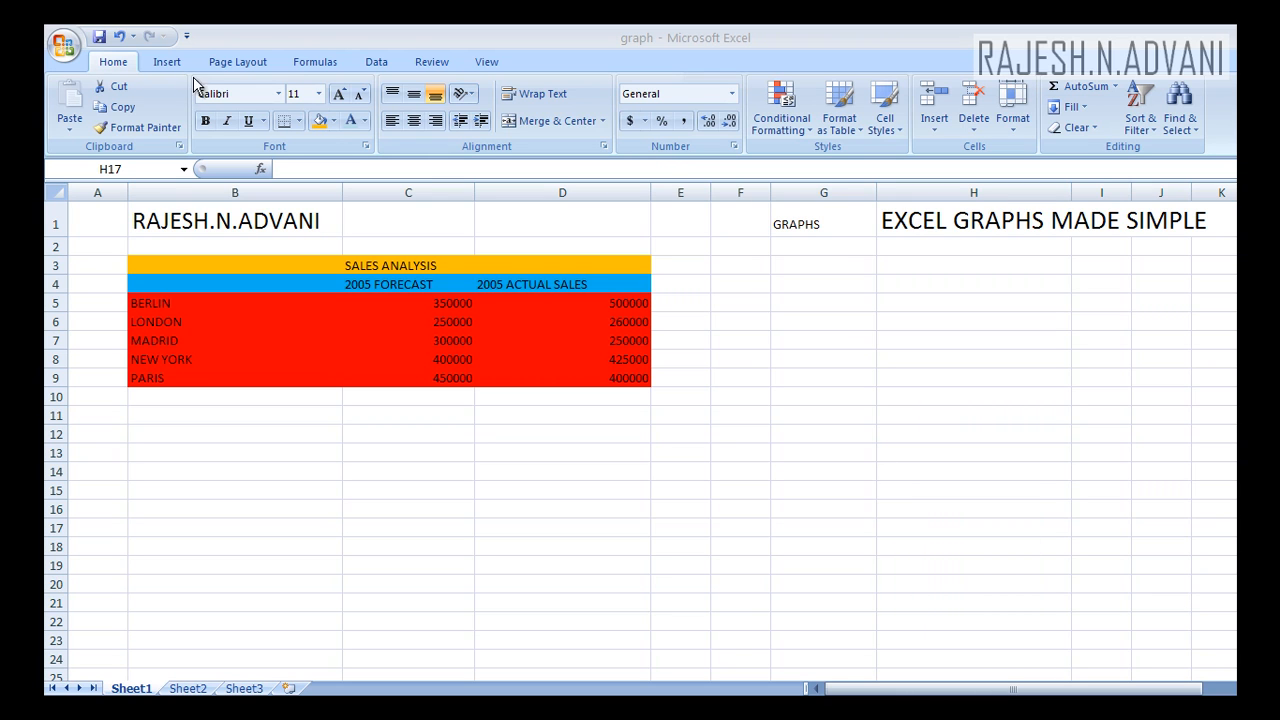
- Insert an exploded 3-D pie chart from cells B4:C9 and move it beside the sales table
{"action": "left_click", "coordinate": [167, 61]}
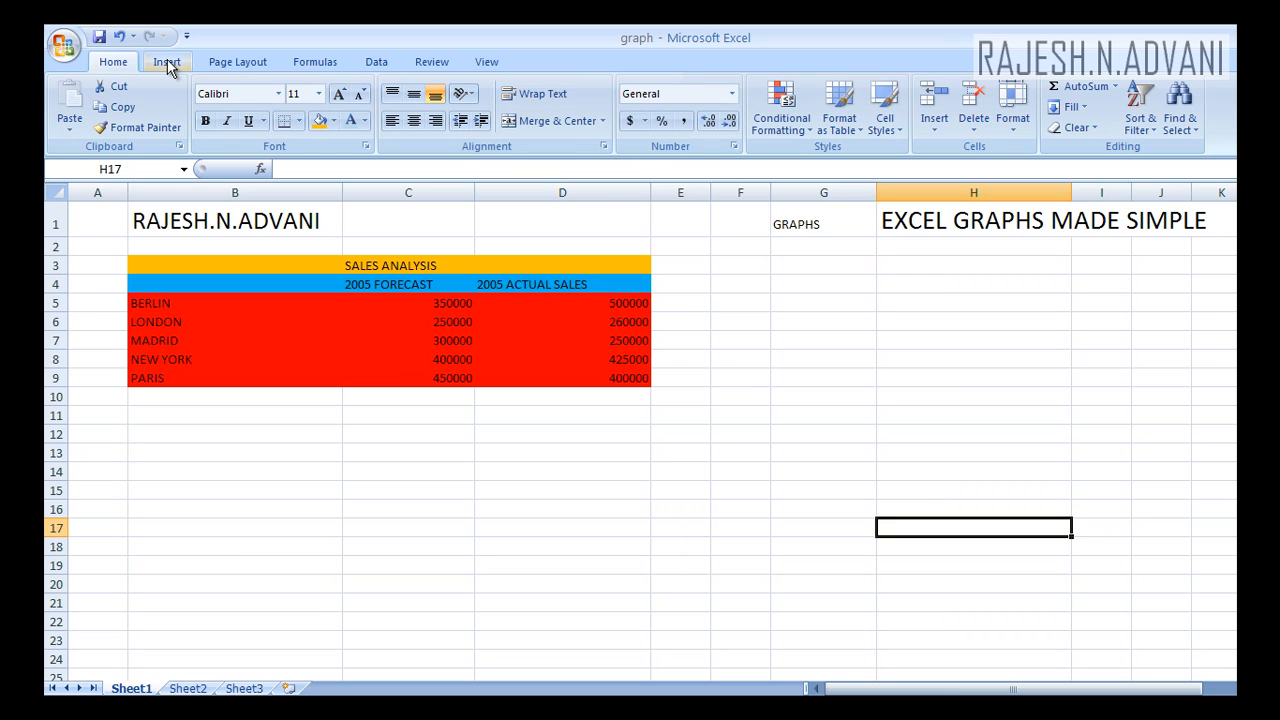
{"action": "left_click", "coordinate": [167, 62]}
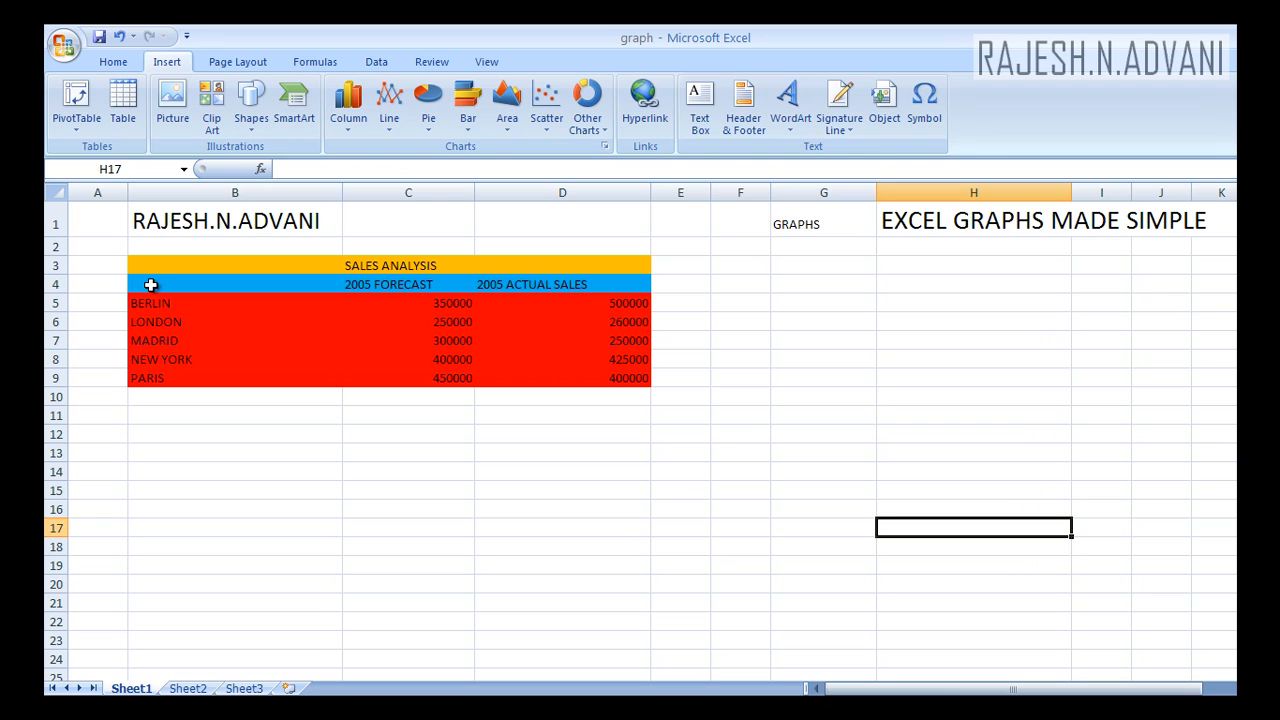
{"action": "left_click_drag", "start_coordinate": [142, 285], "coordinate": [421, 378]}
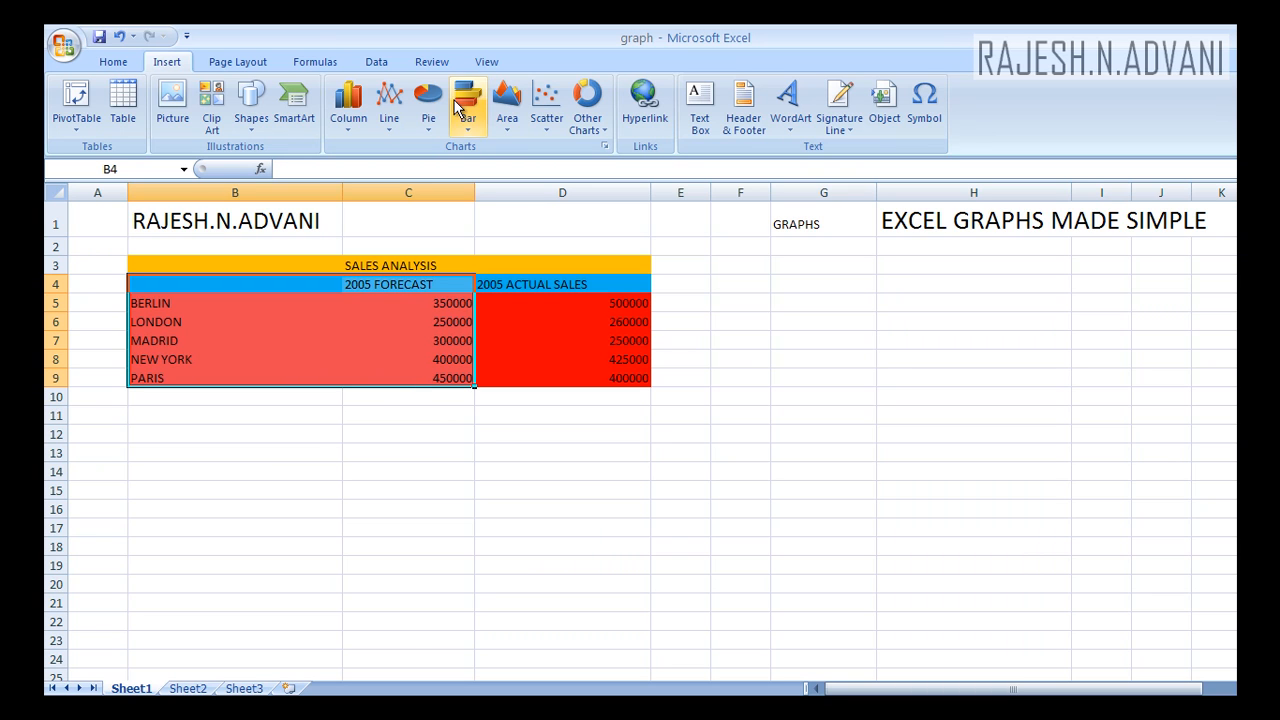
{"action": "left_click", "coordinate": [424, 98]}
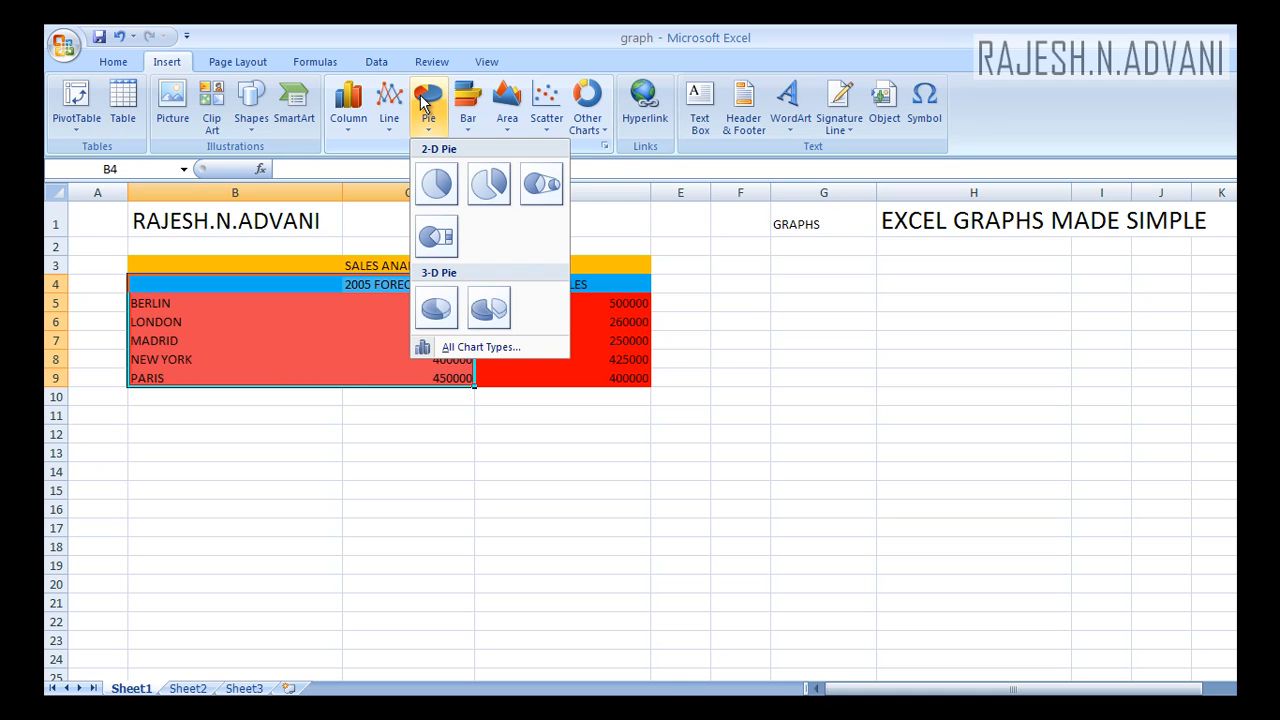
{"action": "left_click", "coordinate": [497, 311]}
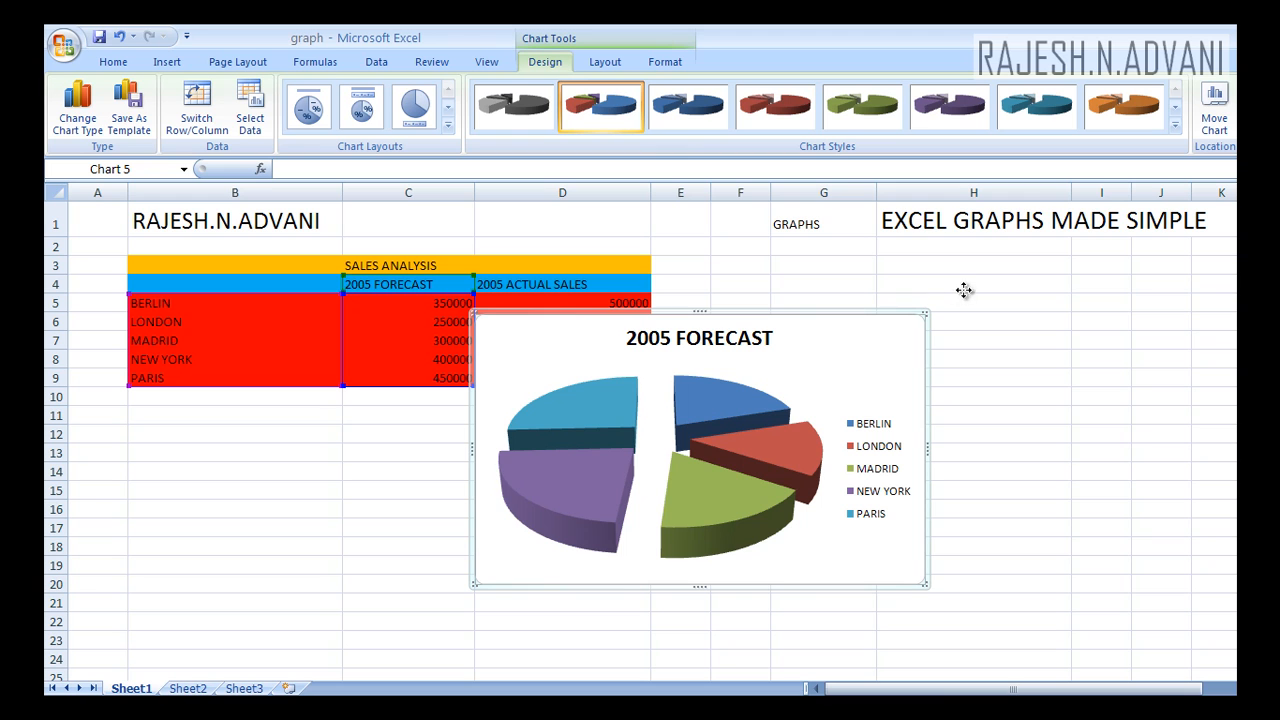
{"action": "left_click_drag", "start_coordinate": [929, 256], "coordinate": [893, 224]}
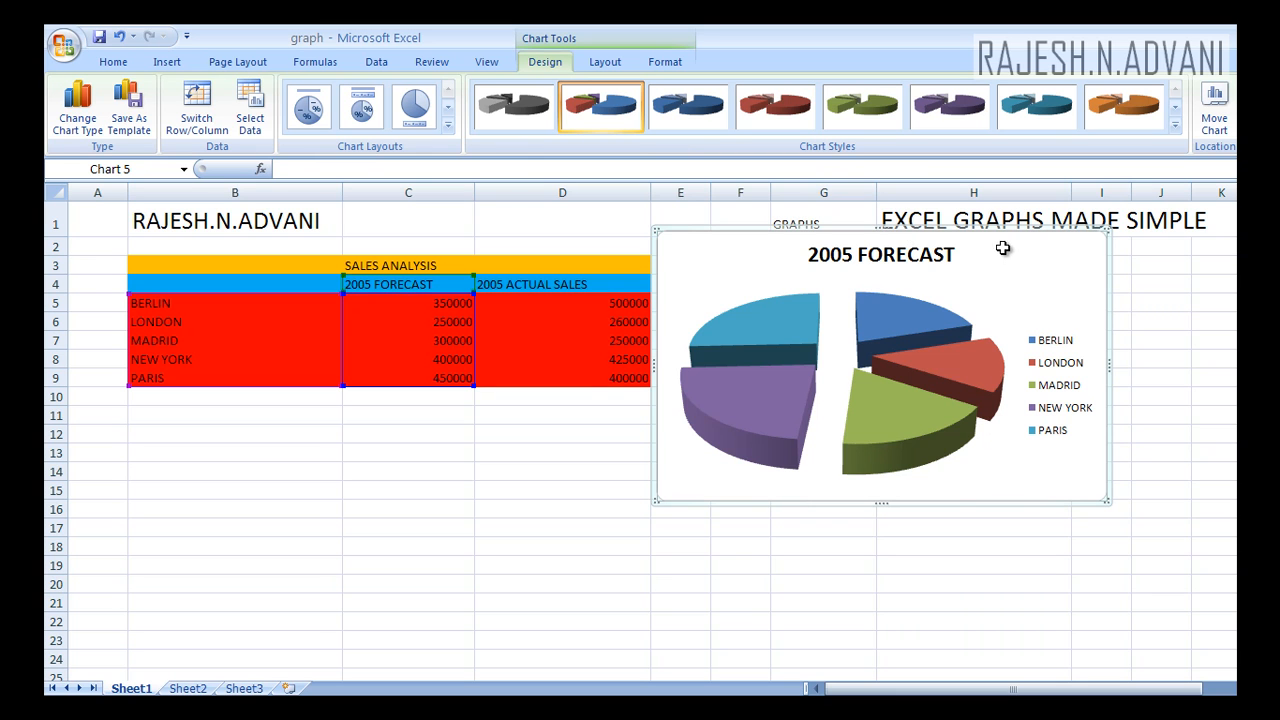
- Try the purple Style 30 on the pie chart, and settle on the multicolour style from the same gallery row
{"action": "left_click", "coordinate": [1176, 129]}
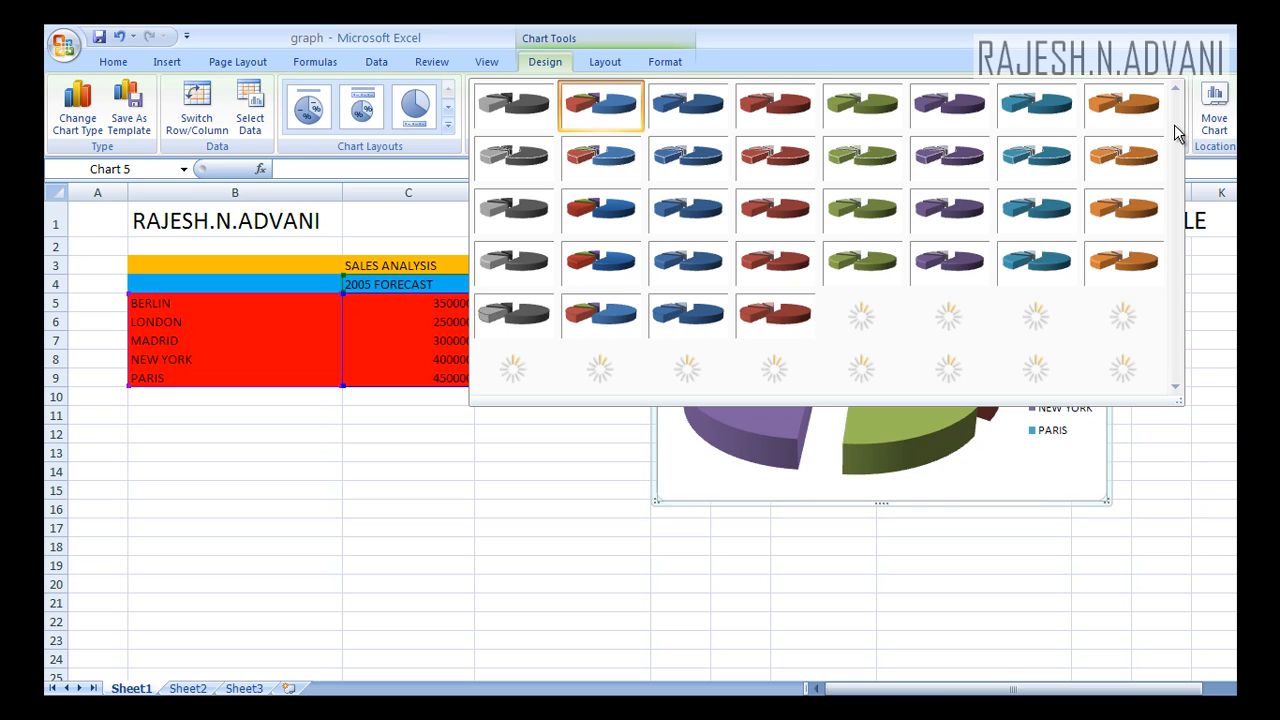
{"action": "left_click", "coordinate": [959, 263]}
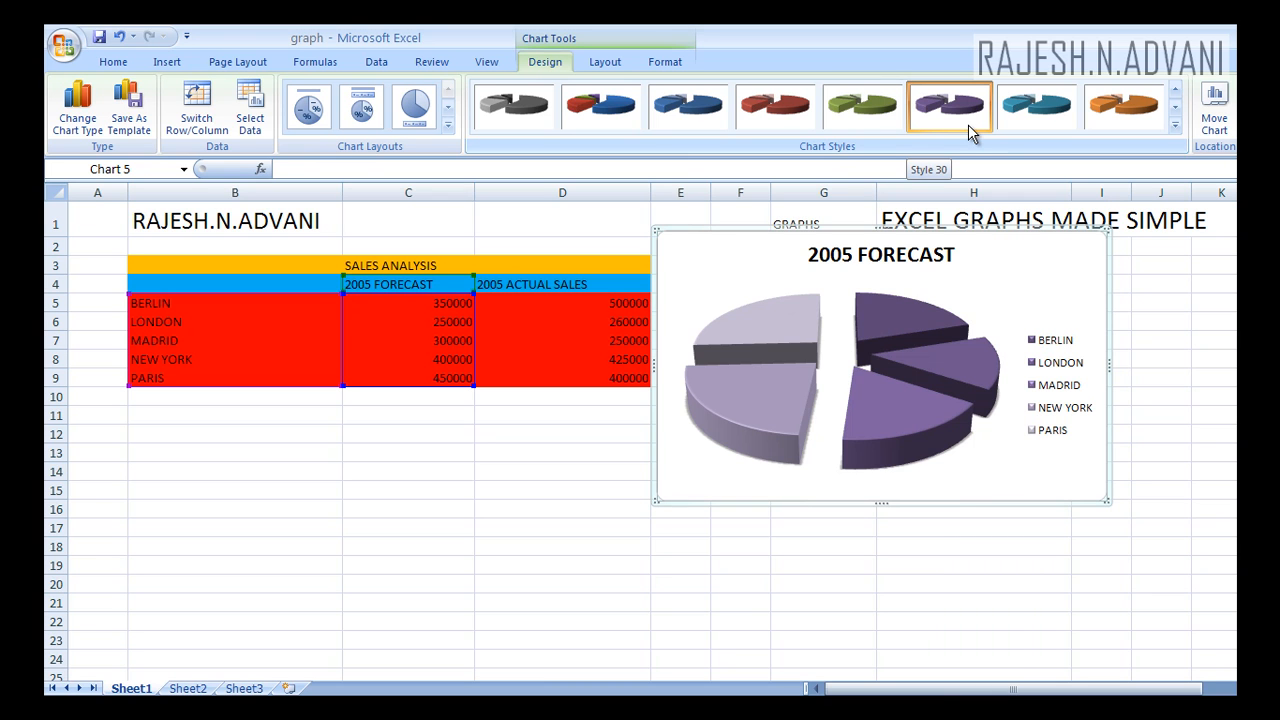
{"action": "left_click", "coordinate": [575, 121]}
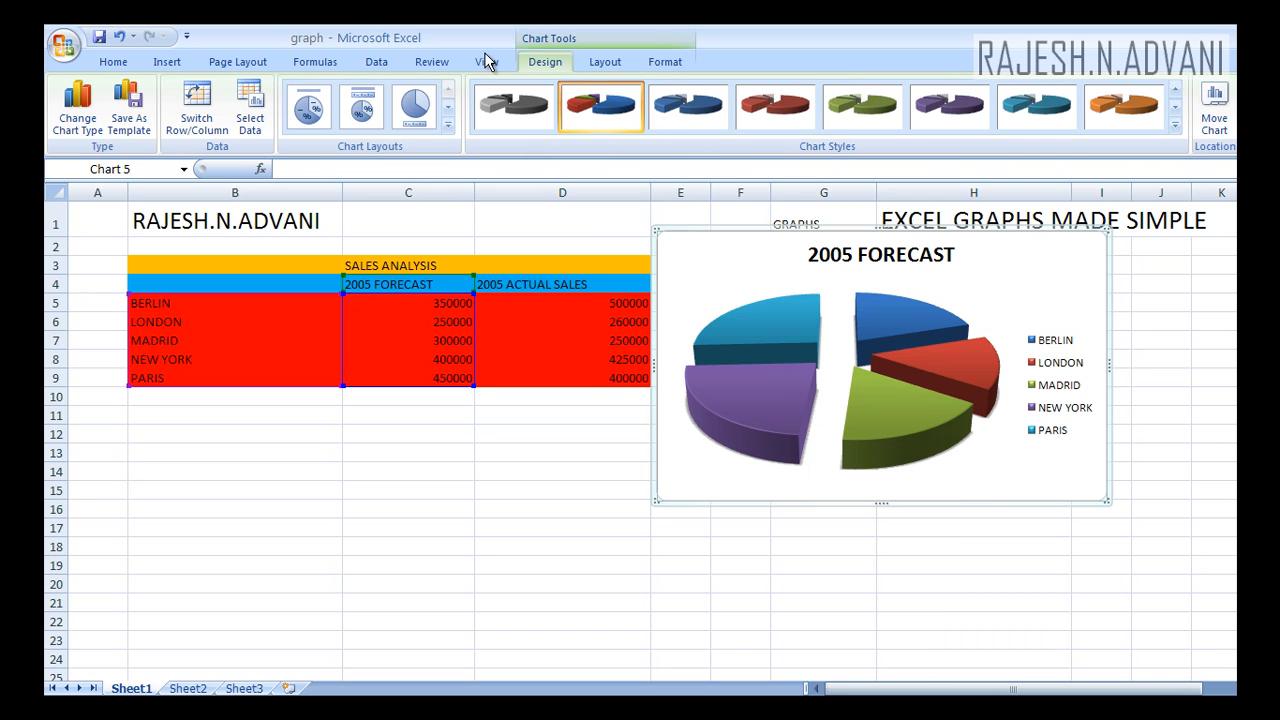
- Try the legend-only layout on the pie chart, and the layout with title, percentage labels and legend
{"action": "left_click", "coordinate": [448, 126]}
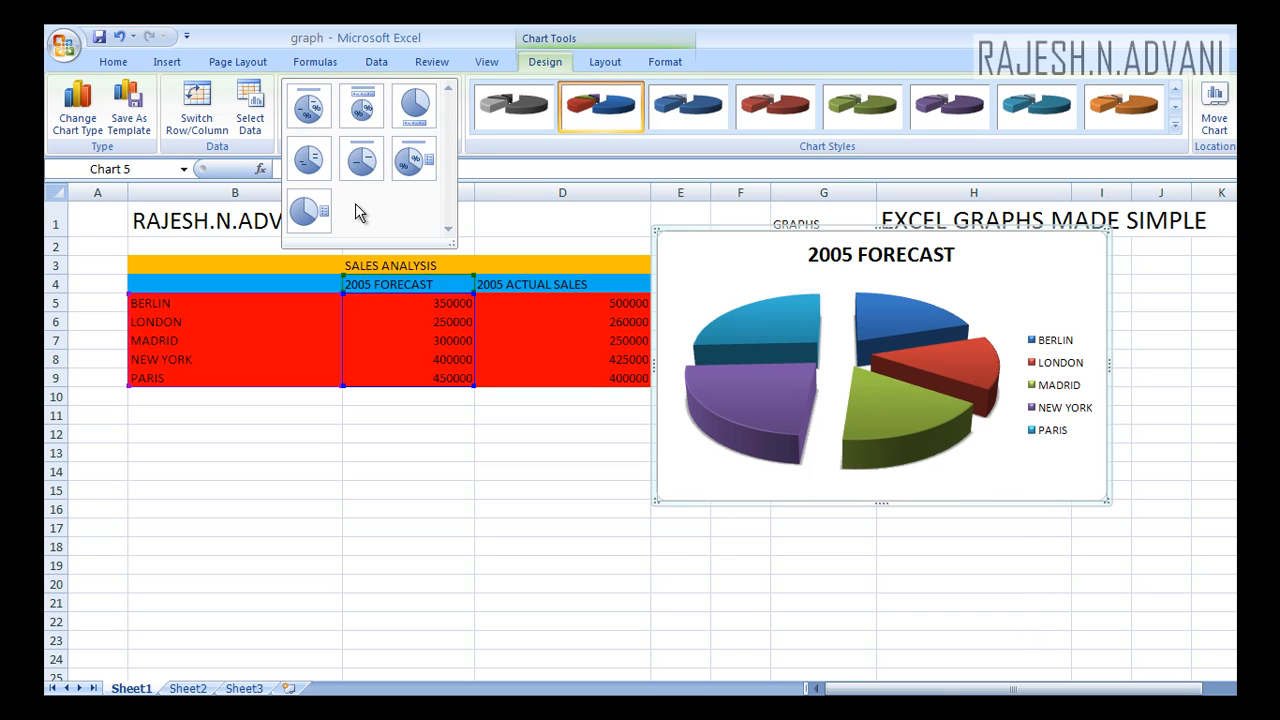
{"action": "left_click", "coordinate": [312, 210]}
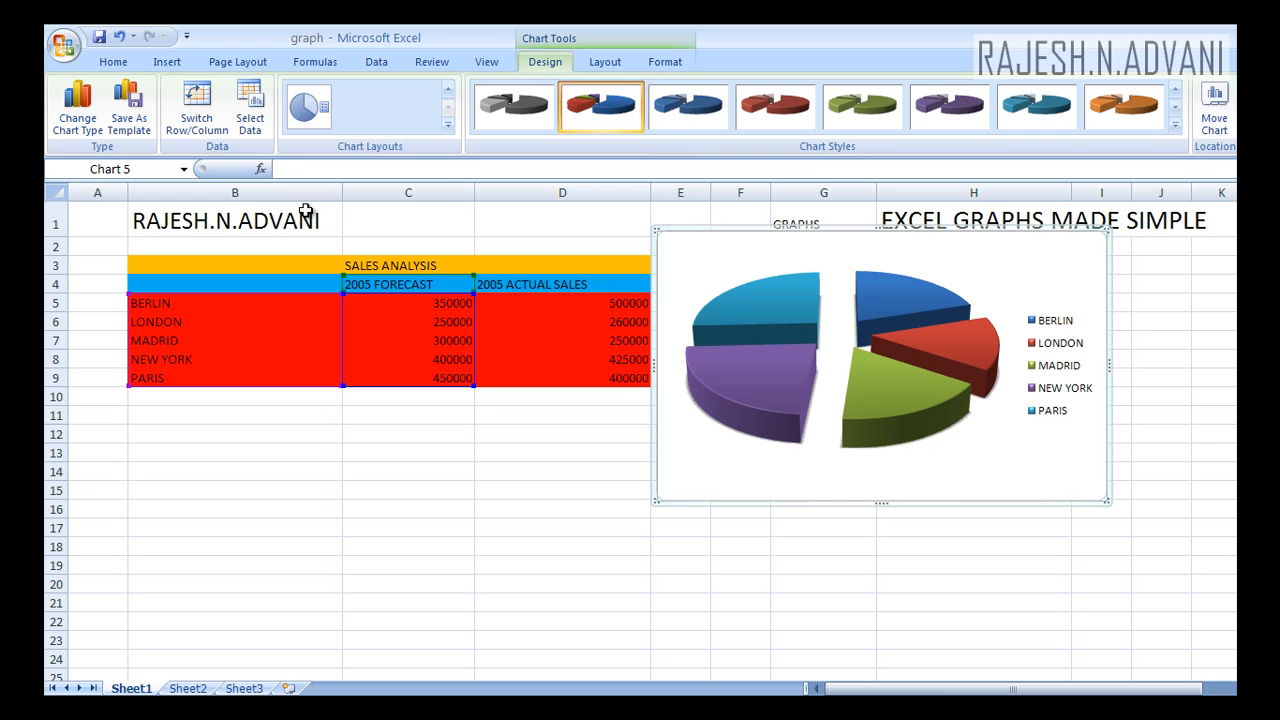
{"action": "left_click", "coordinate": [448, 126]}
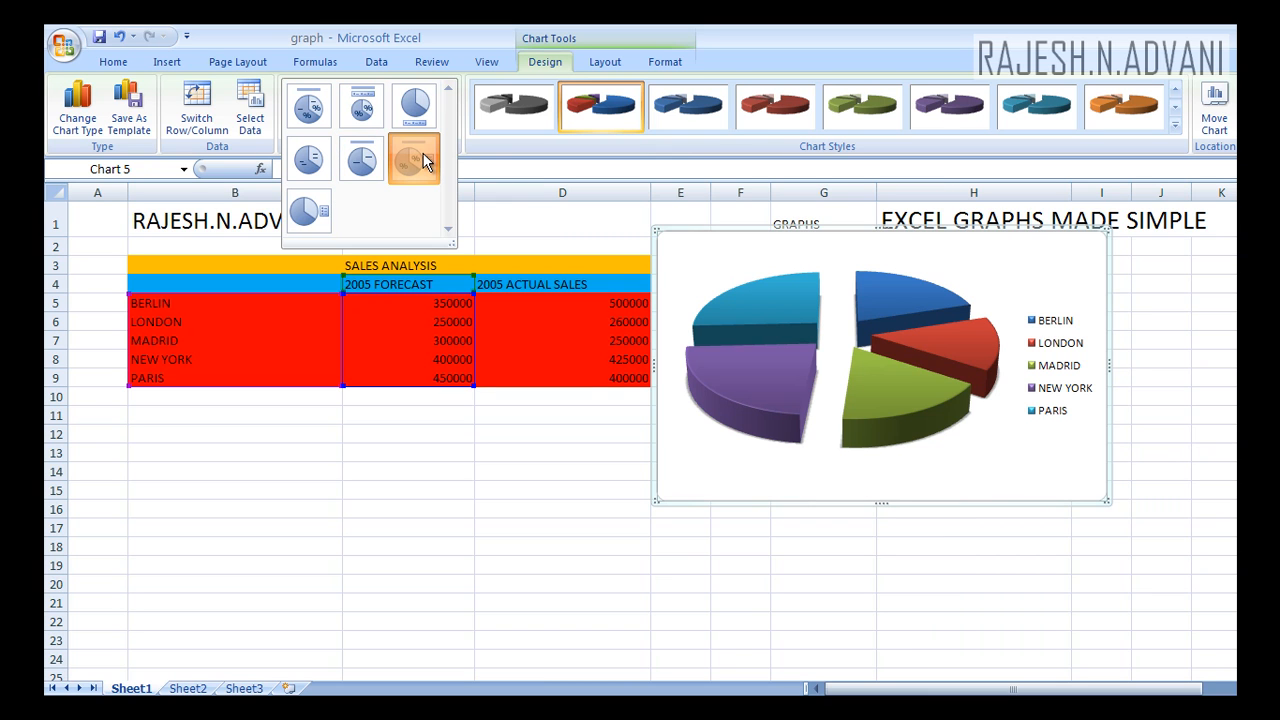
{"action": "left_click", "coordinate": [423, 155]}
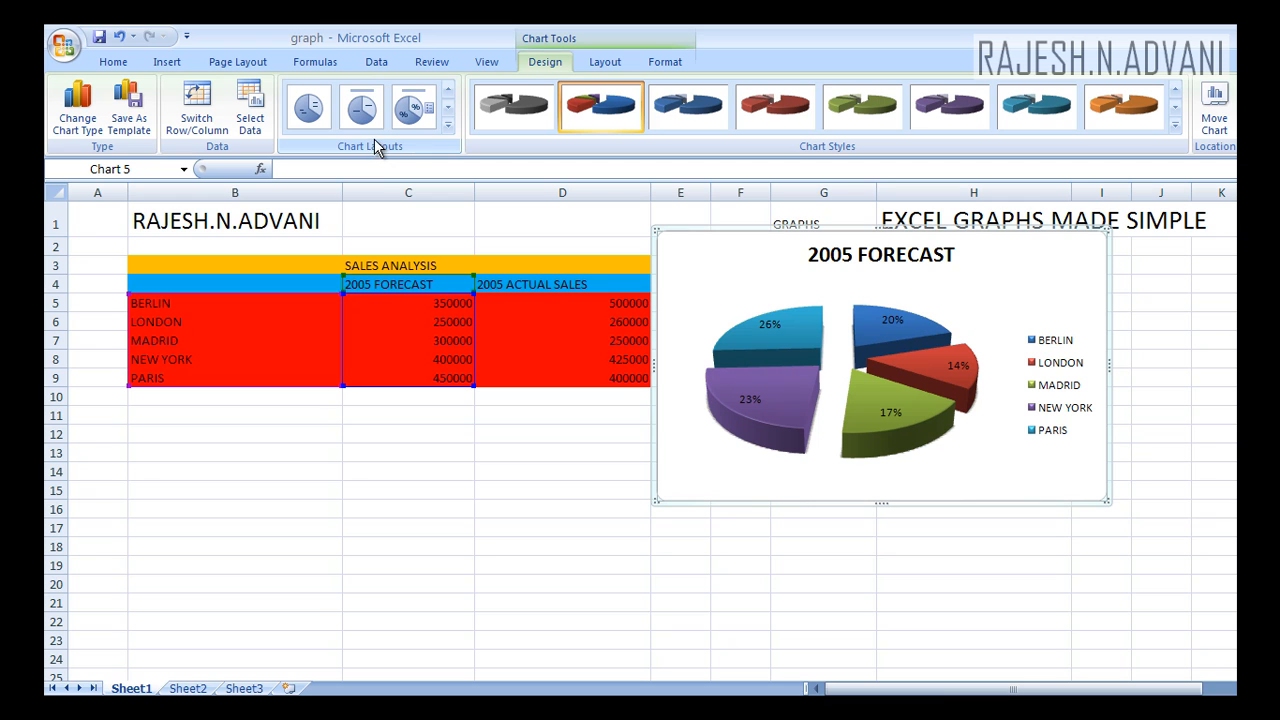
- Try the pie chart layout that has a title and shows city names with percentages on the slices
{"action": "left_click", "coordinate": [447, 110]}
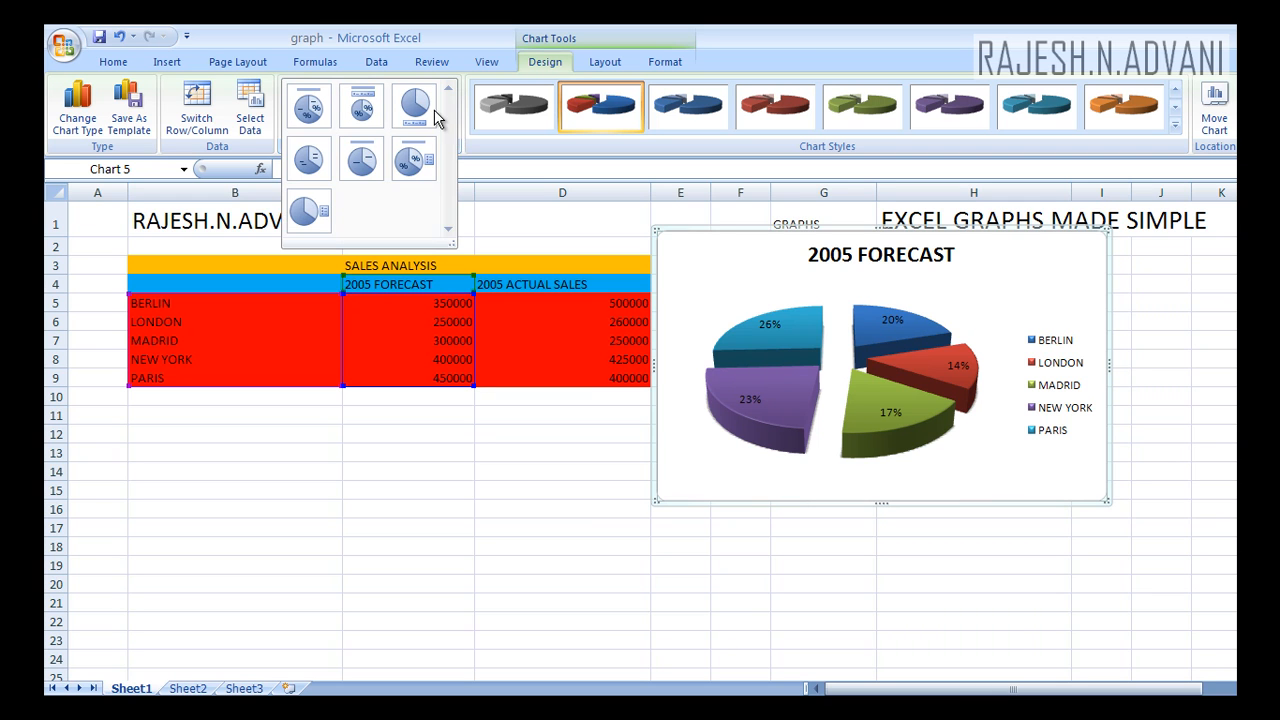
{"action": "left_click", "coordinate": [313, 117]}
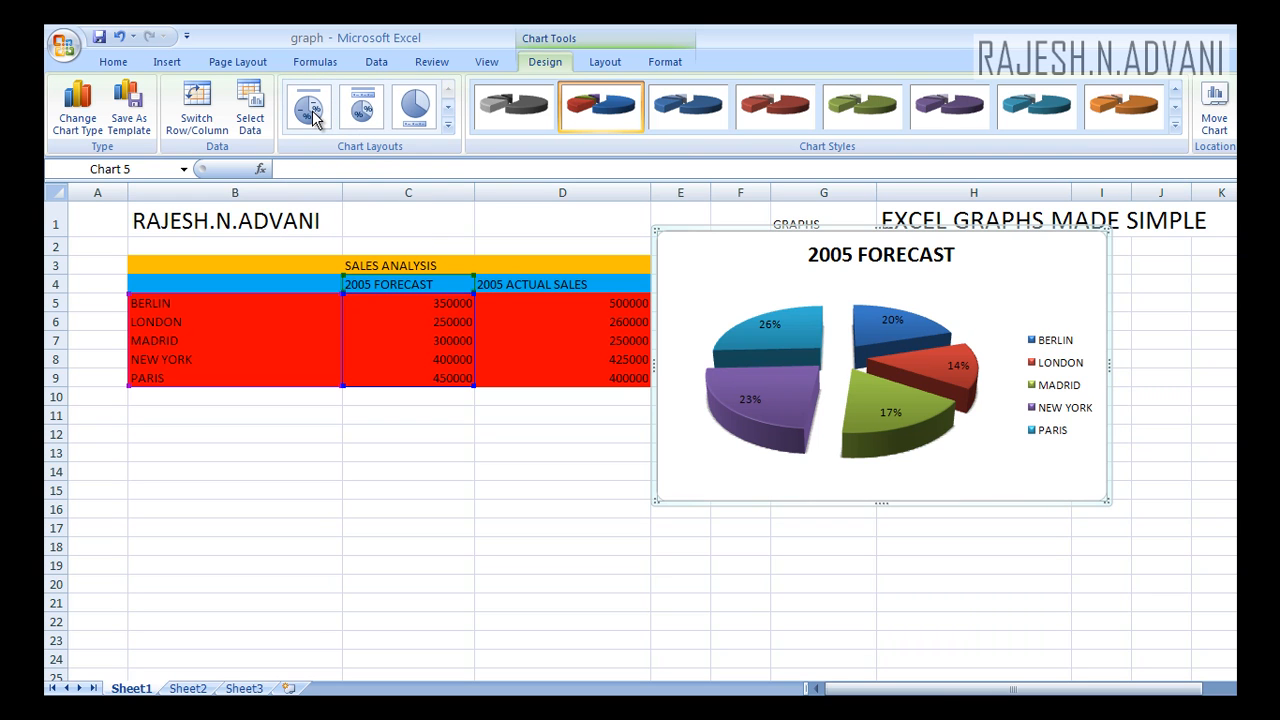
{"action": "left_click", "coordinate": [313, 117]}
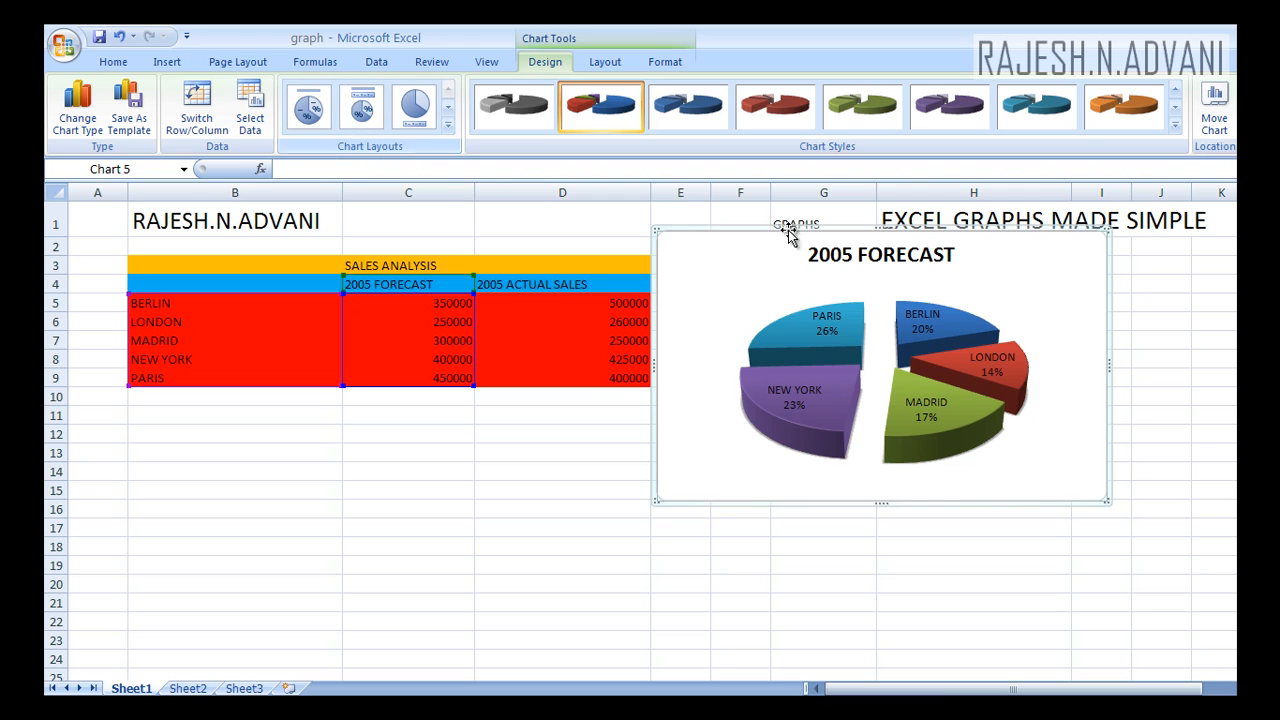
- Apply the pie chart layout that has a side legend but no title or data labels, keeping the chart selected
{"action": "left_click", "coordinate": [449, 126]}
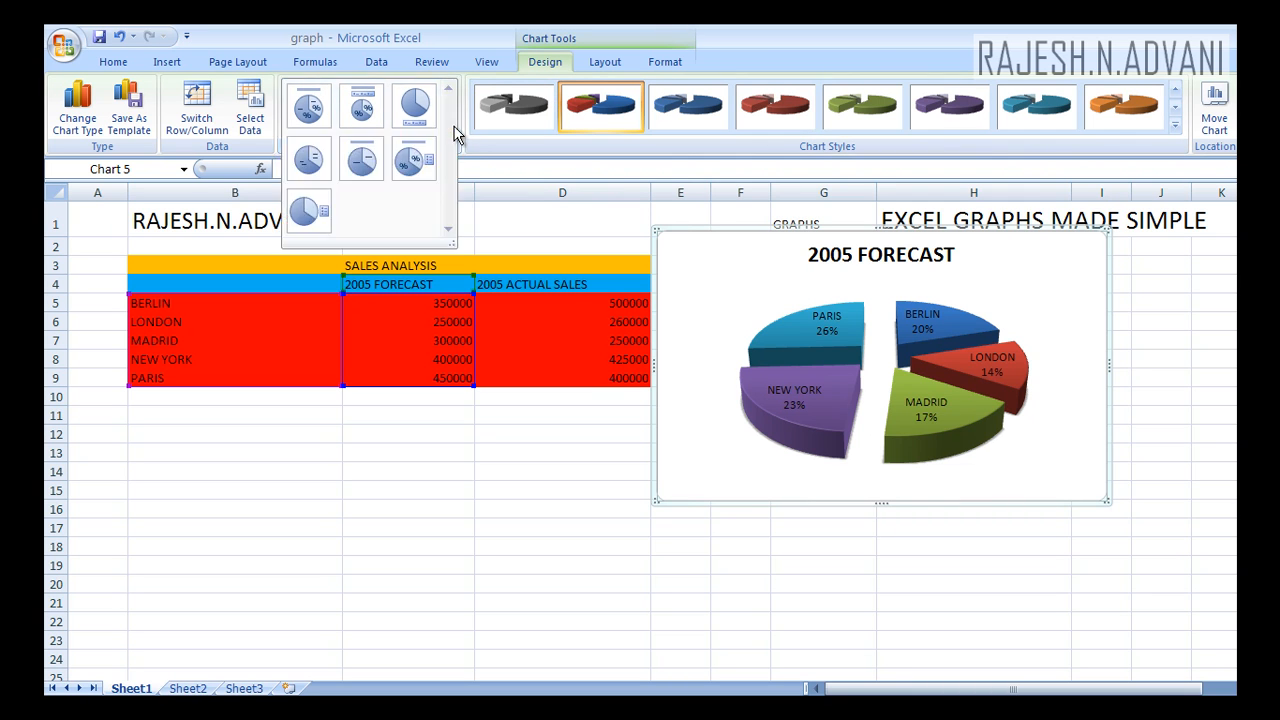
{"action": "left_click", "coordinate": [303, 212]}
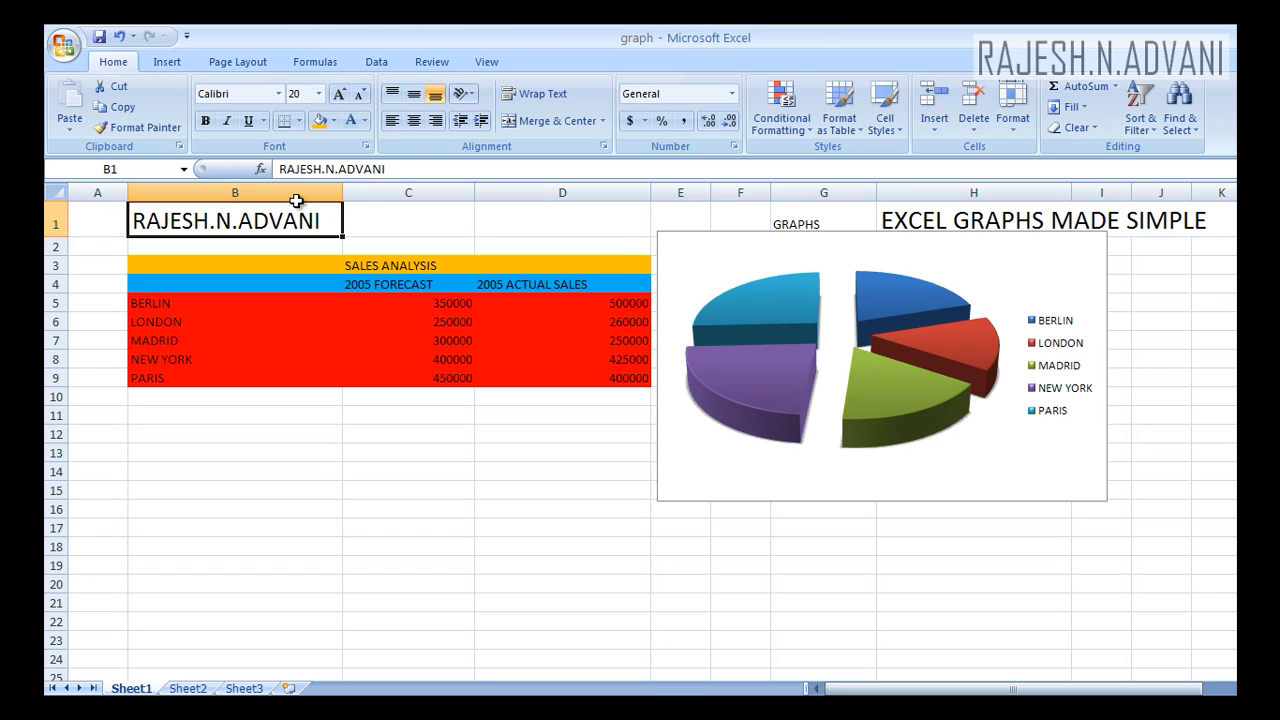
{"action": "left_click", "coordinate": [735, 236]}
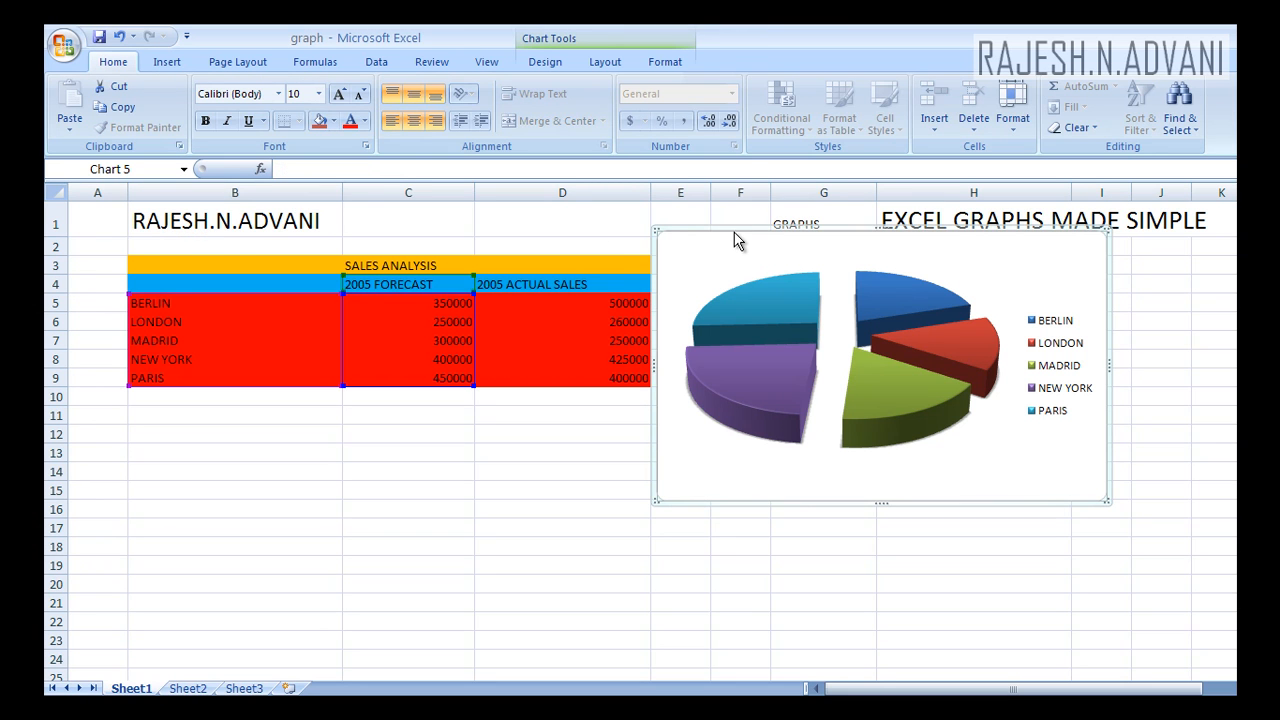
- Apply the glossy teal shape style from the last gallery row to the pie chart's area
{"action": "left_click", "coordinate": [666, 62]}
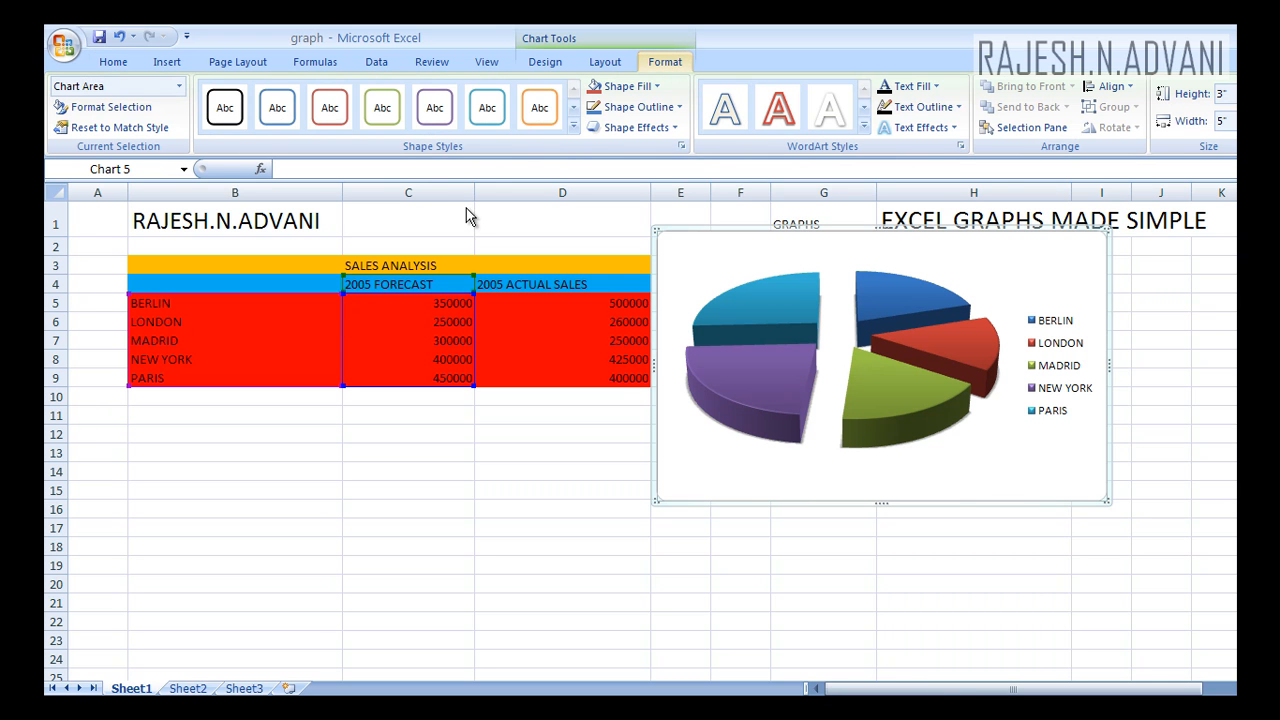
{"action": "left_click", "coordinate": [569, 126]}
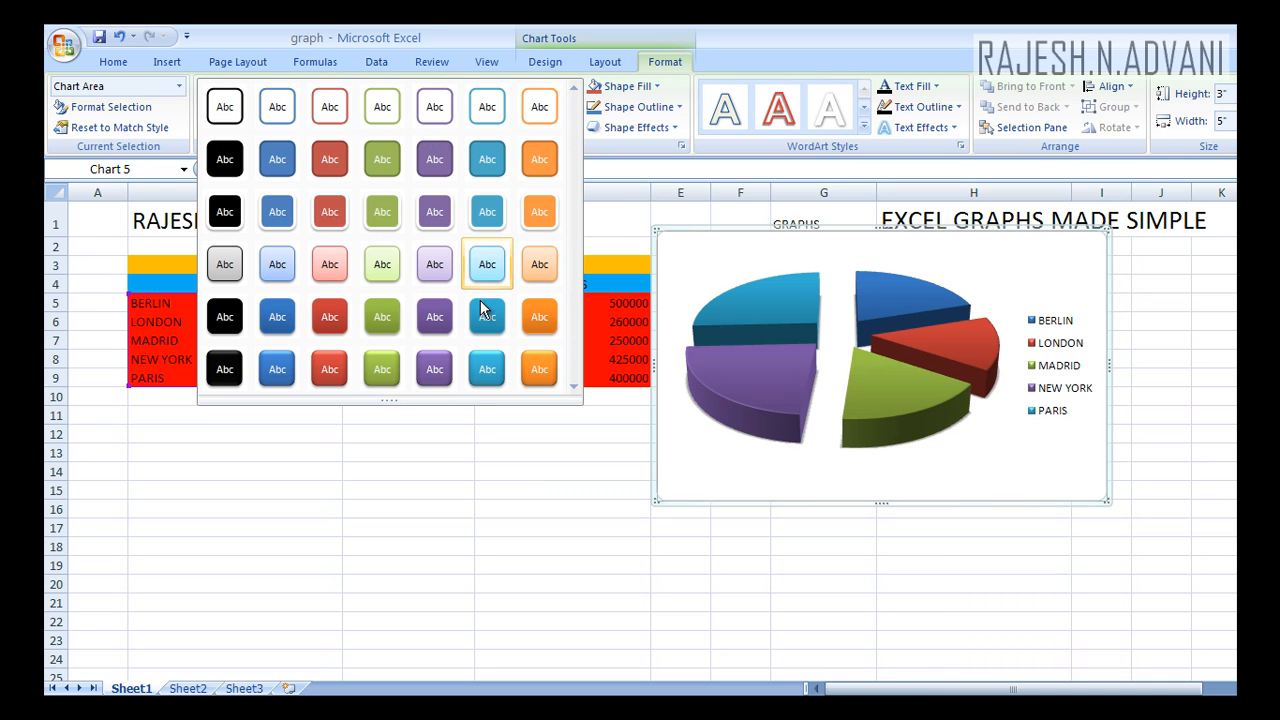
{"action": "left_click", "coordinate": [480, 372]}
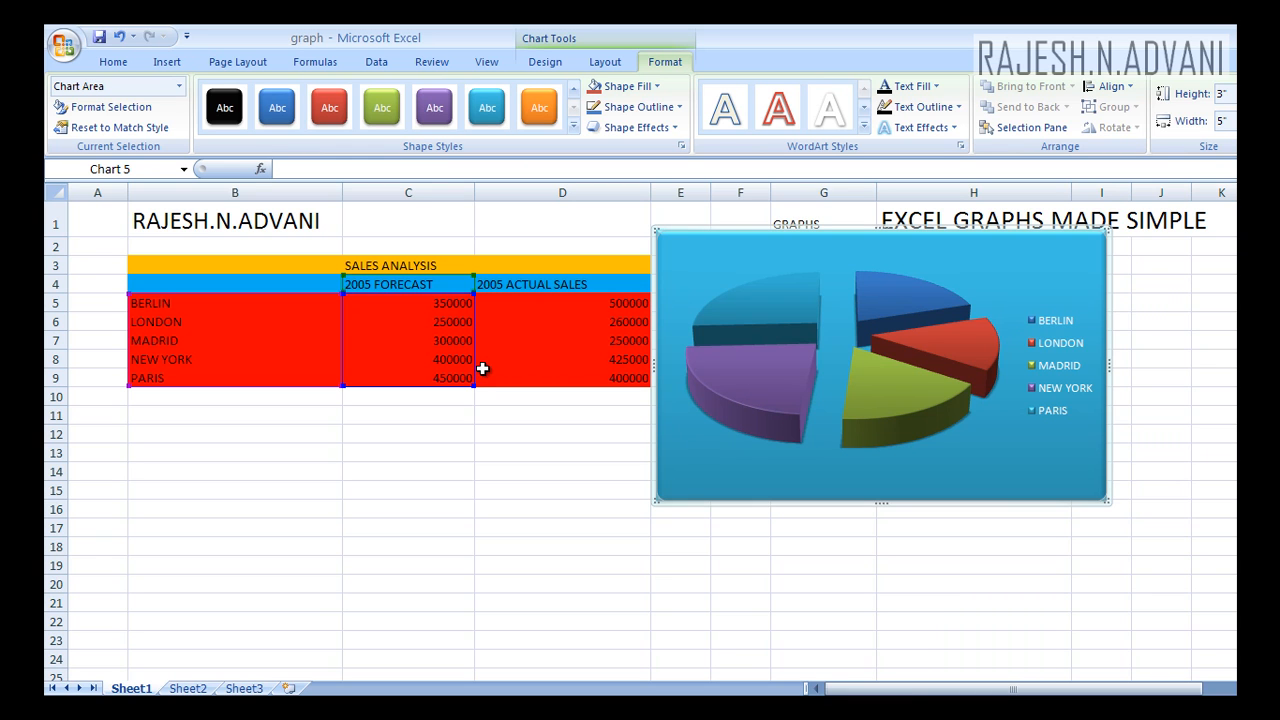
- Change the pie chart to a 100% stacked 3-D column chart
{"action": "left_click", "coordinate": [168, 62]}
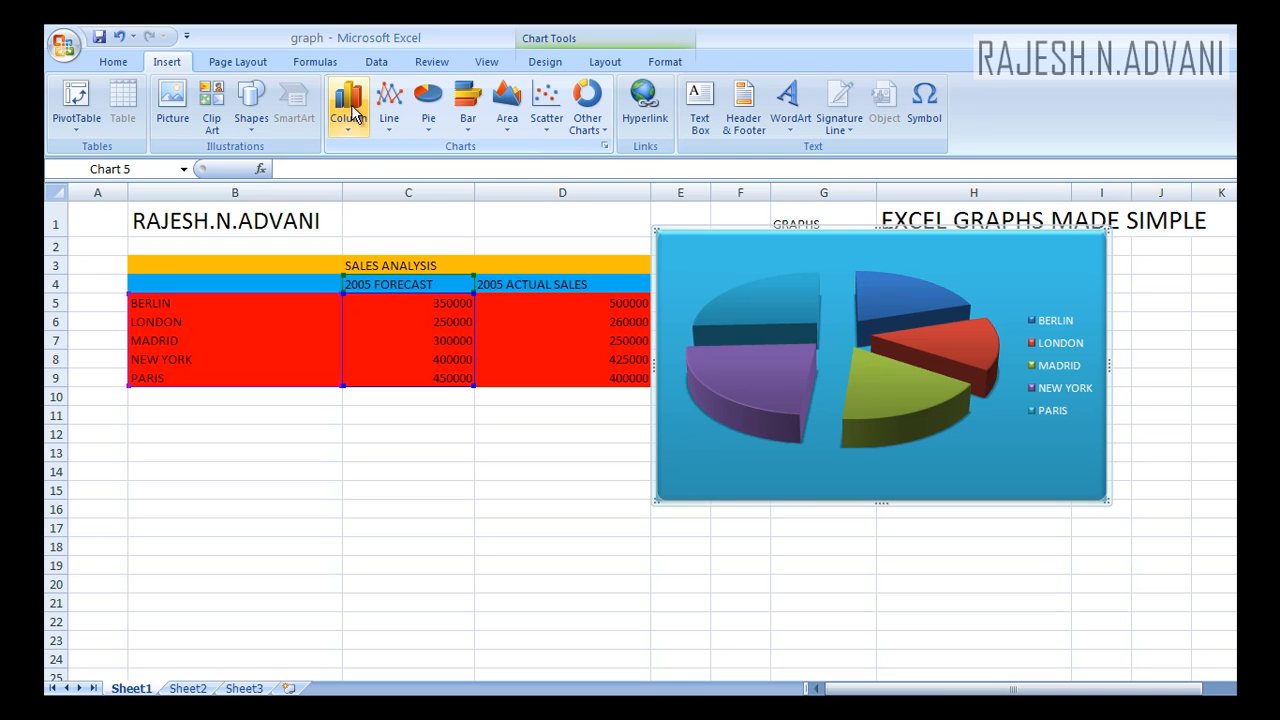
{"action": "left_click", "coordinate": [349, 110]}
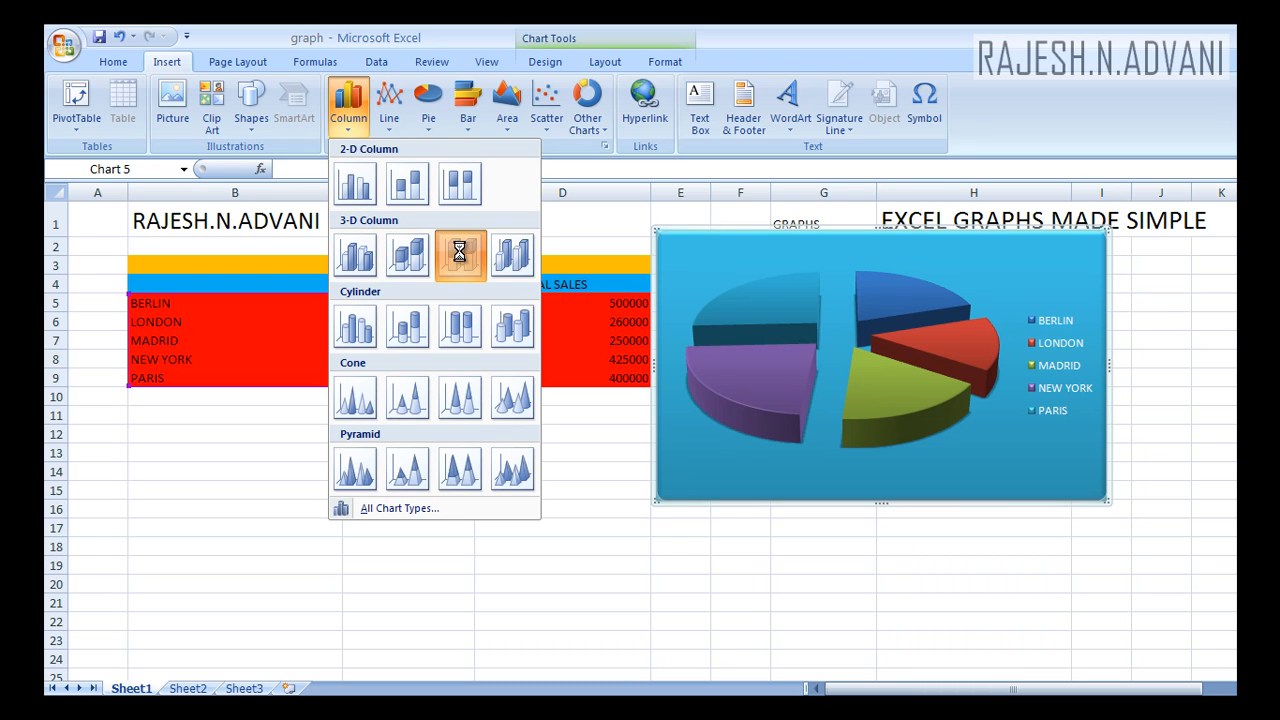
{"action": "left_click", "coordinate": [459, 251]}
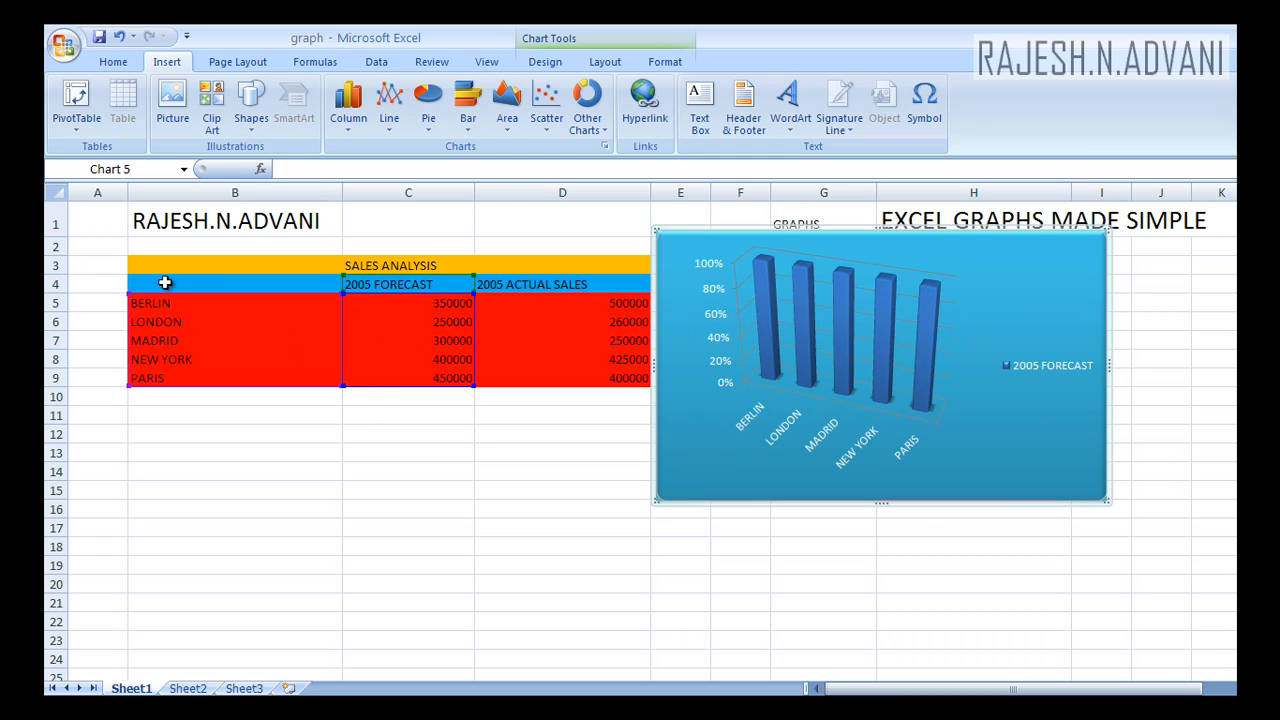
- Insert a 100% stacked cylinder chart from cells B4:D9 and extend its upper edge to a height of about 3.14 inches
{"action": "left_click_drag", "start_coordinate": [165, 283], "coordinate": [521, 376]}
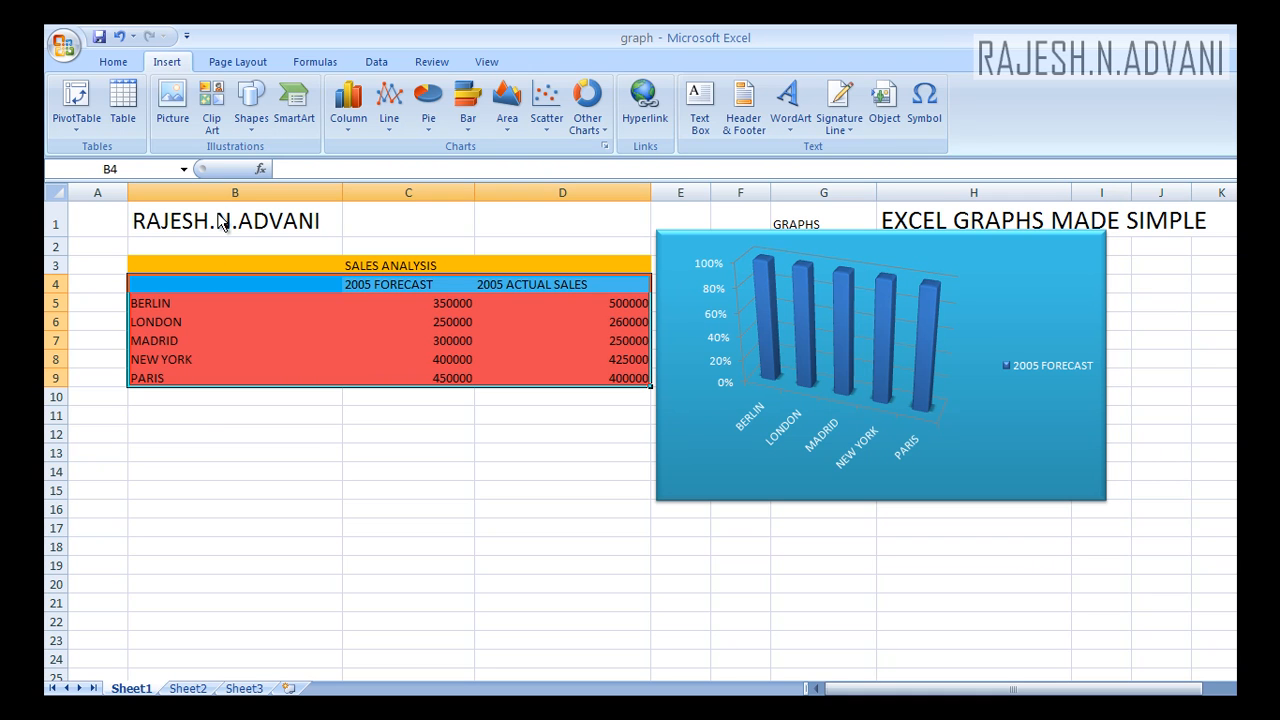
{"action": "left_click", "coordinate": [235, 108]}
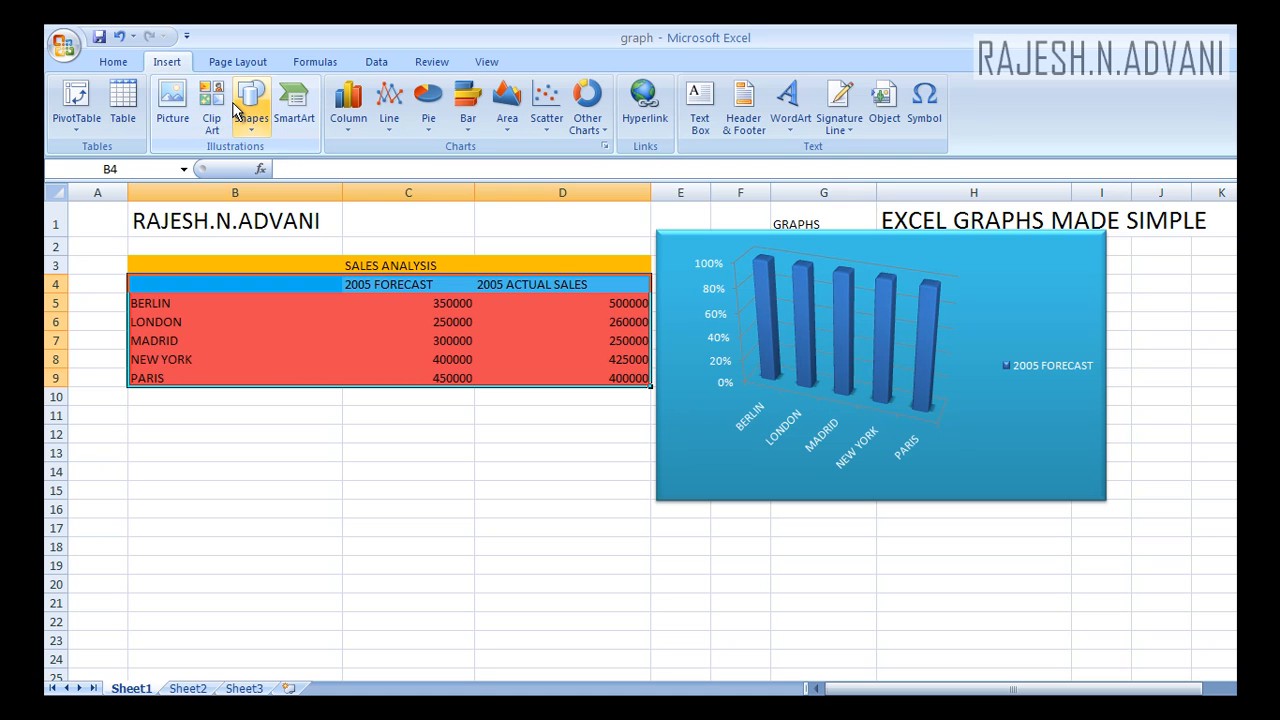
{"action": "left_click", "coordinate": [350, 115]}
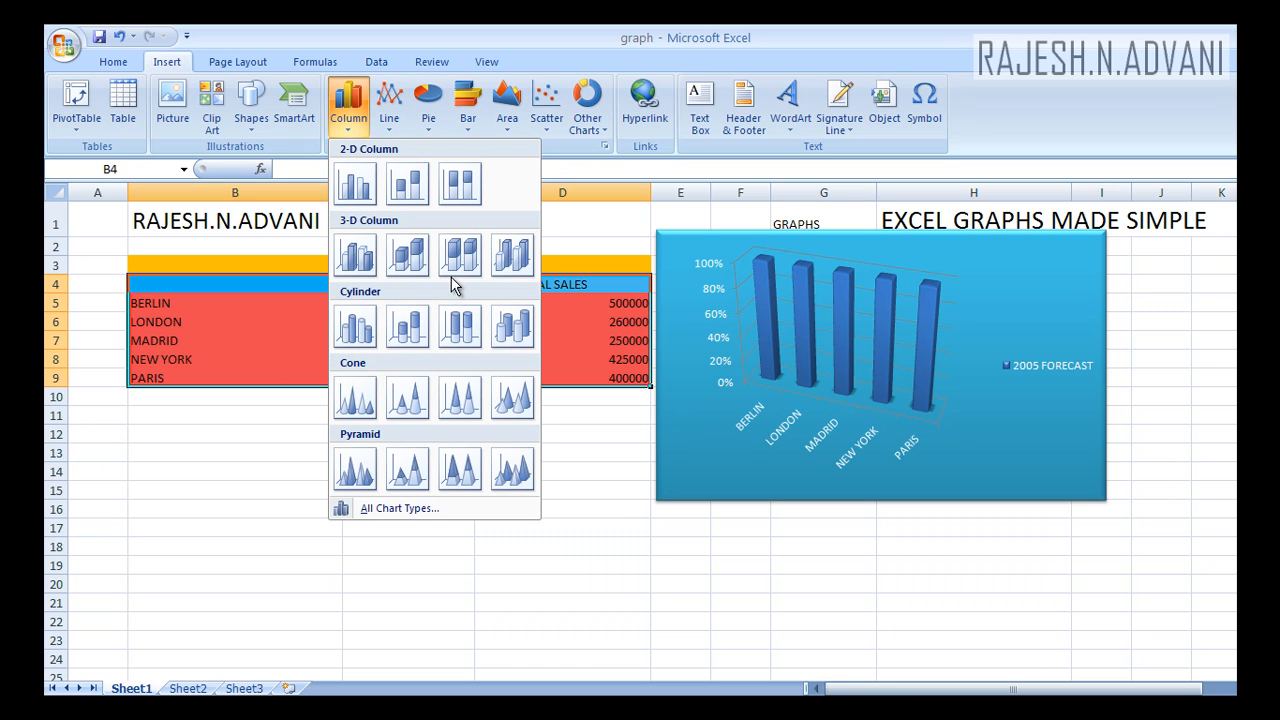
{"action": "left_click", "coordinate": [449, 330]}
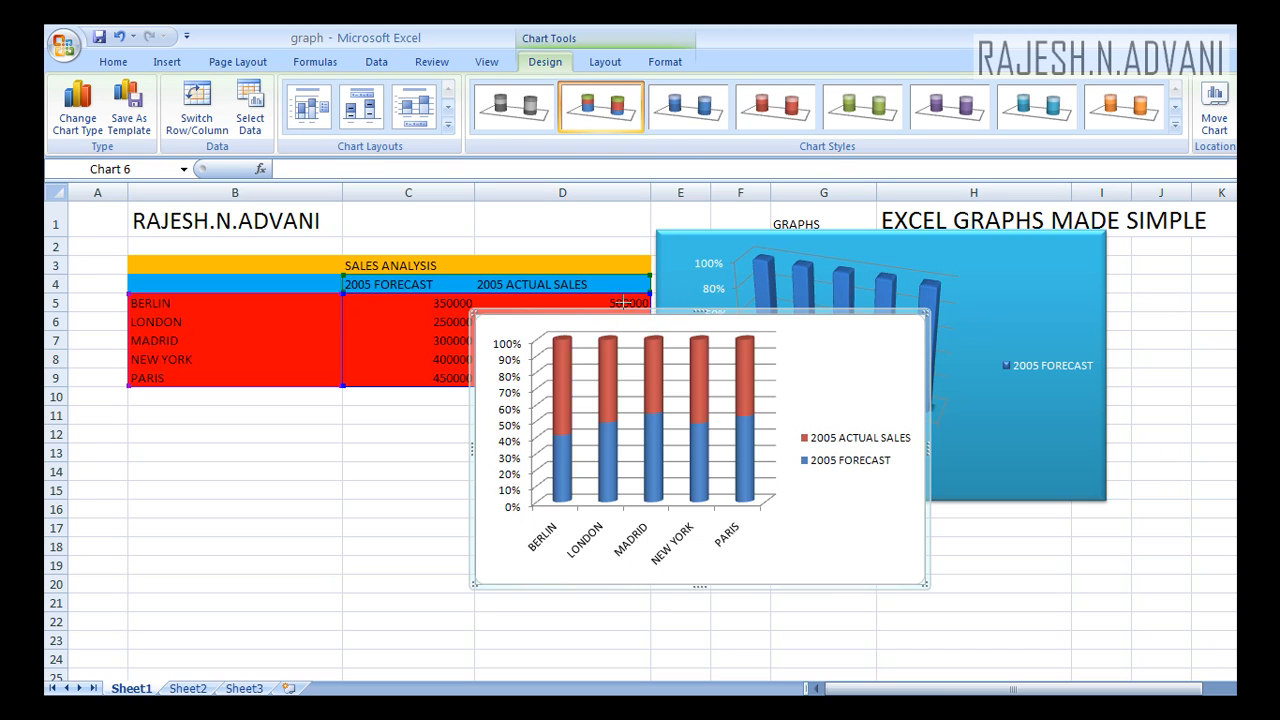
{"action": "left_click_drag", "start_coordinate": [700, 313], "coordinate": [695, 301]}
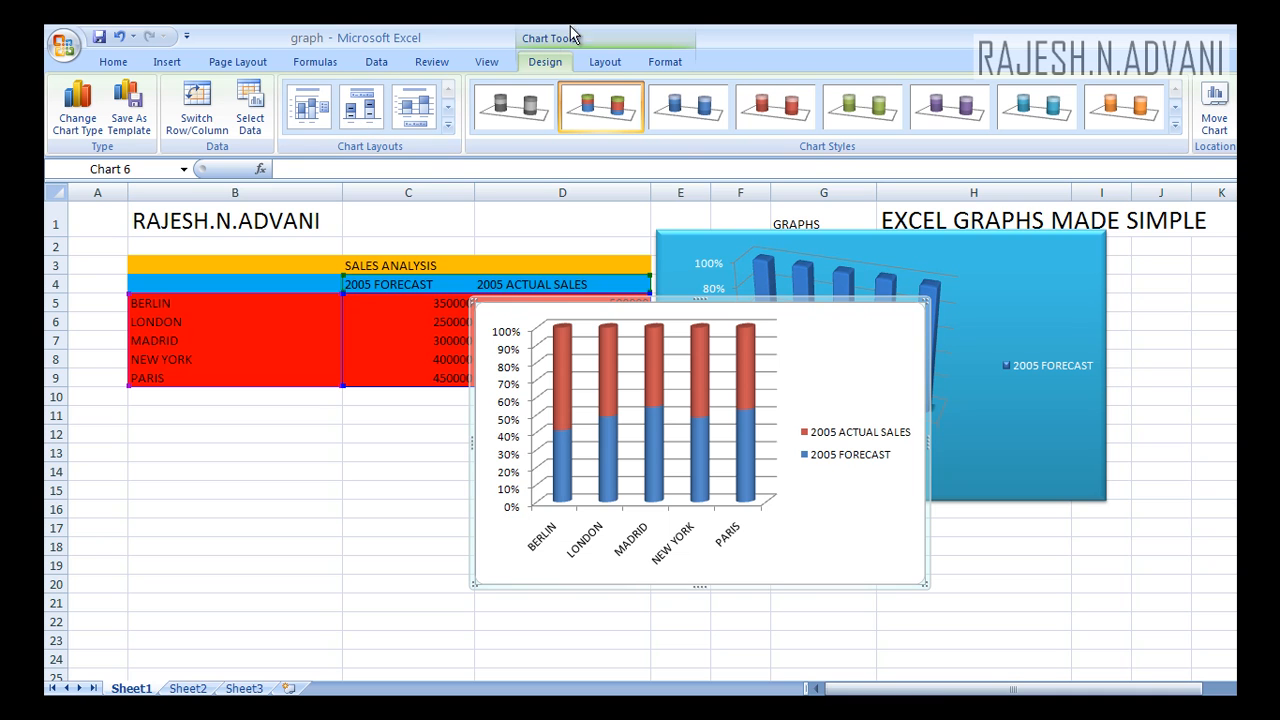
- Try an orange shape style on the cylinder chart's area, and settle on the purple Moderate Effect - Accent 4
{"action": "left_click", "coordinate": [681, 71]}
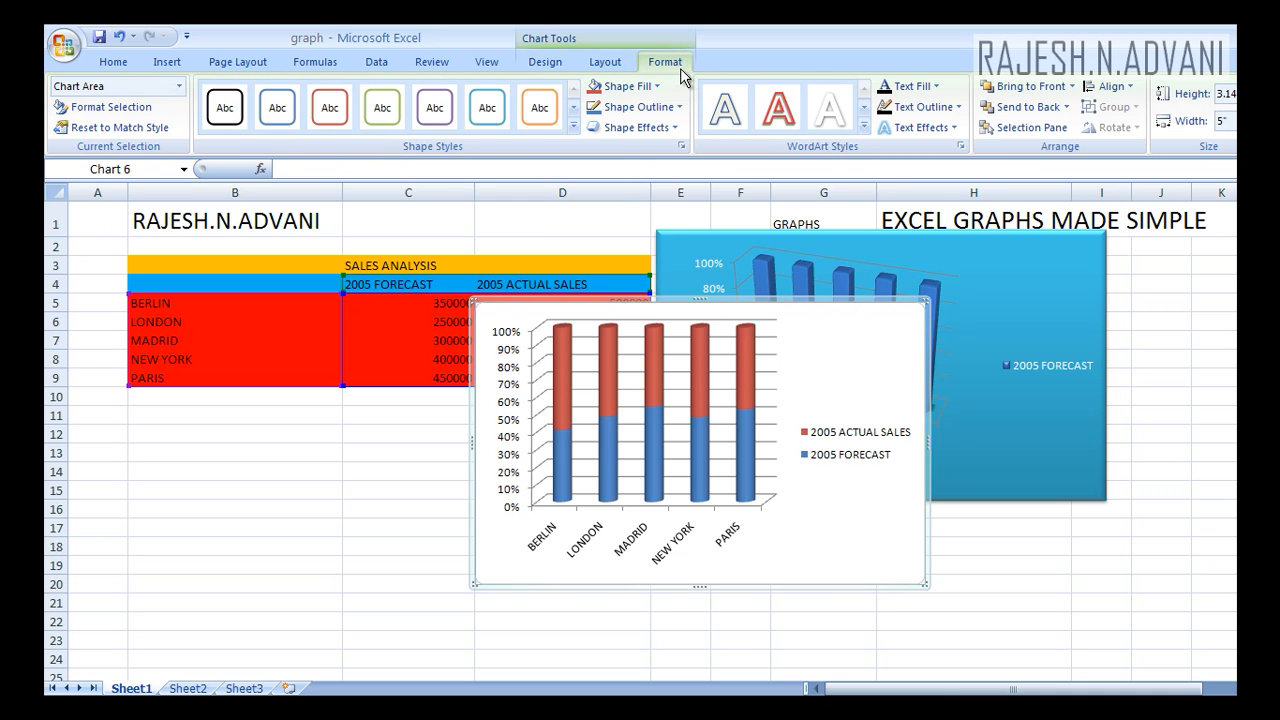
{"action": "left_click", "coordinate": [575, 131]}
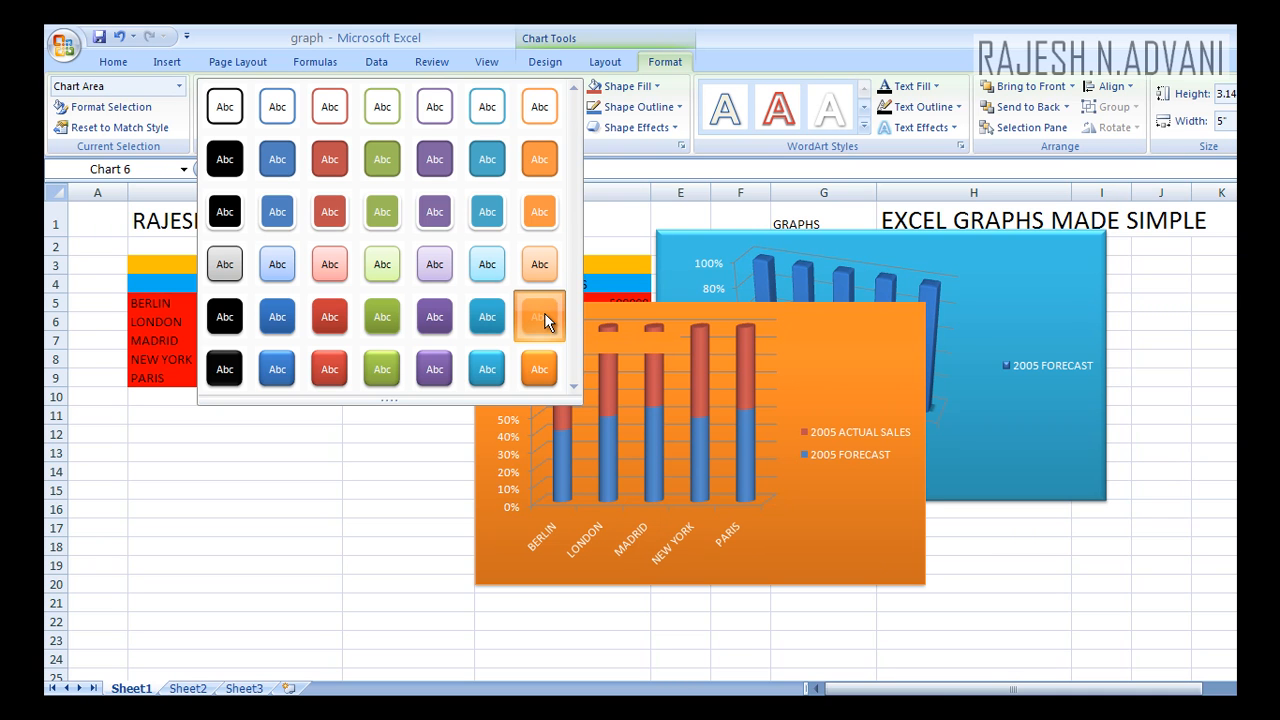
{"action": "left_click", "coordinate": [544, 318]}
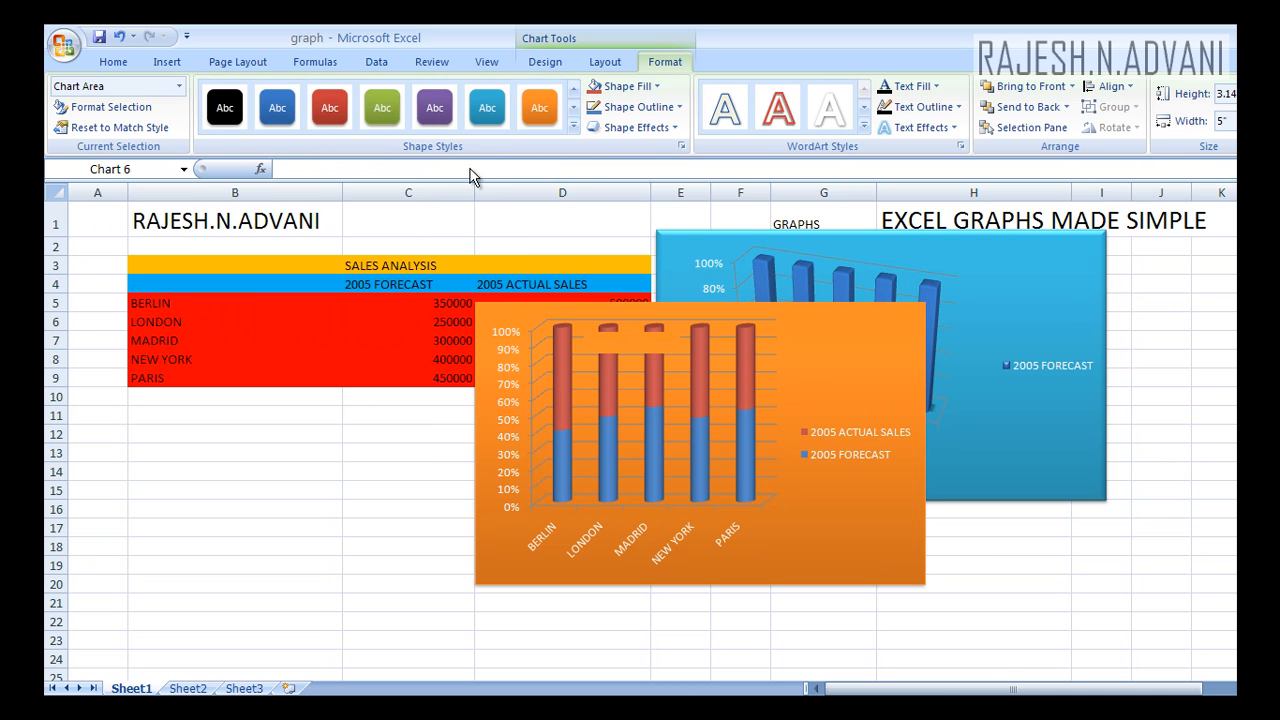
{"action": "left_click", "coordinate": [484, 112]}
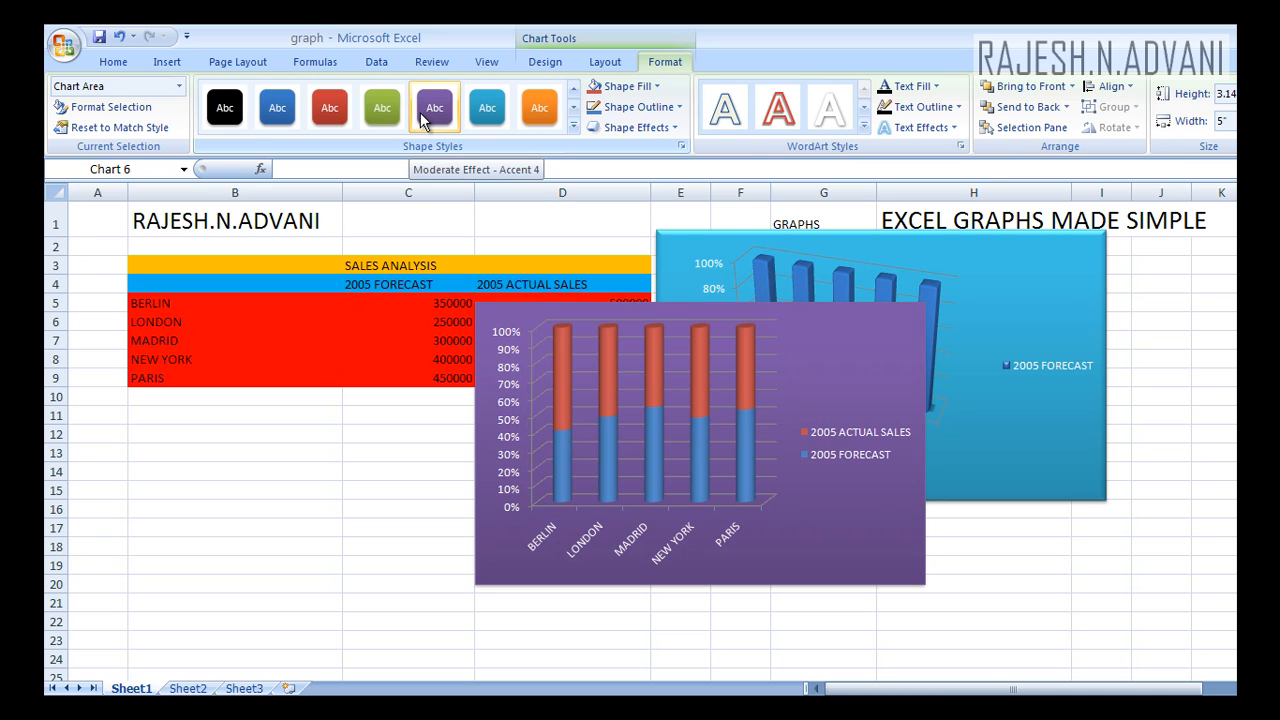
{"action": "left_click", "coordinate": [420, 112]}
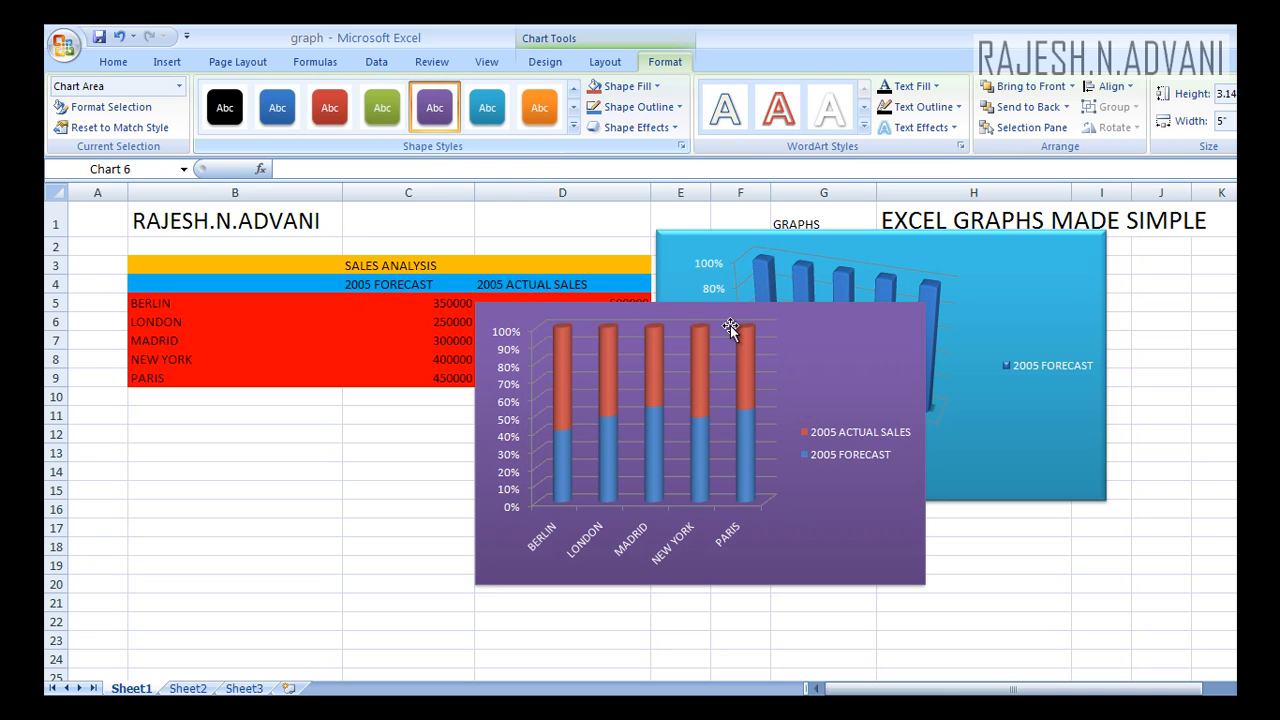
- Move the purple cylinder chart directly below the sales analysis table, with its upper-left corner near cell B11
{"action": "left_click", "coordinate": [662, 302]}
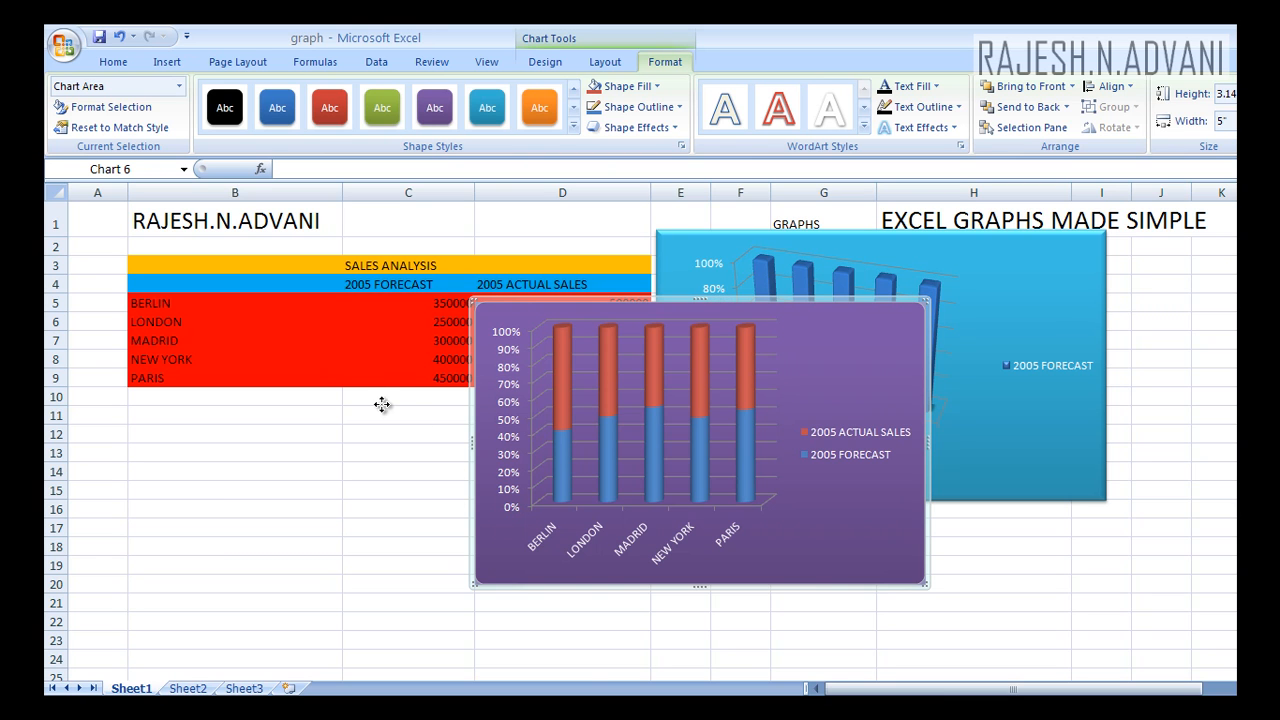
{"action": "left_click_drag", "start_coordinate": [371, 402], "coordinate": [385, 407]}
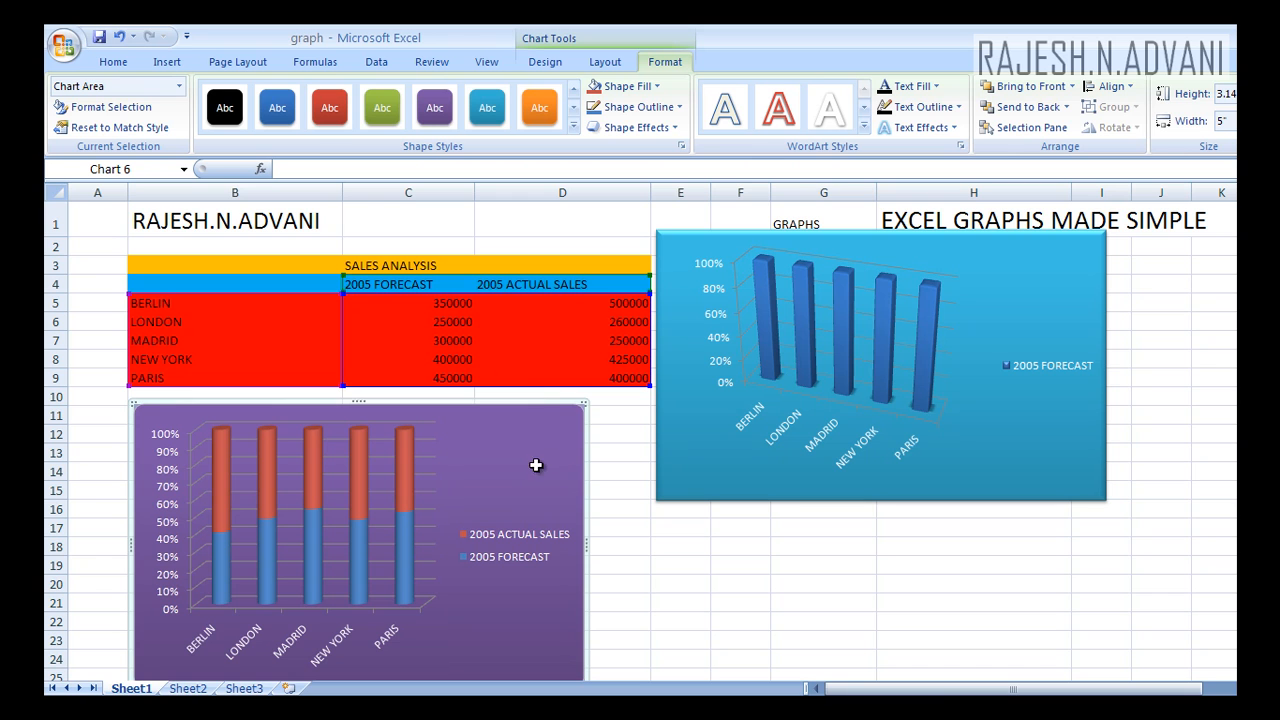
{"action": "left_click", "coordinate": [167, 64]}
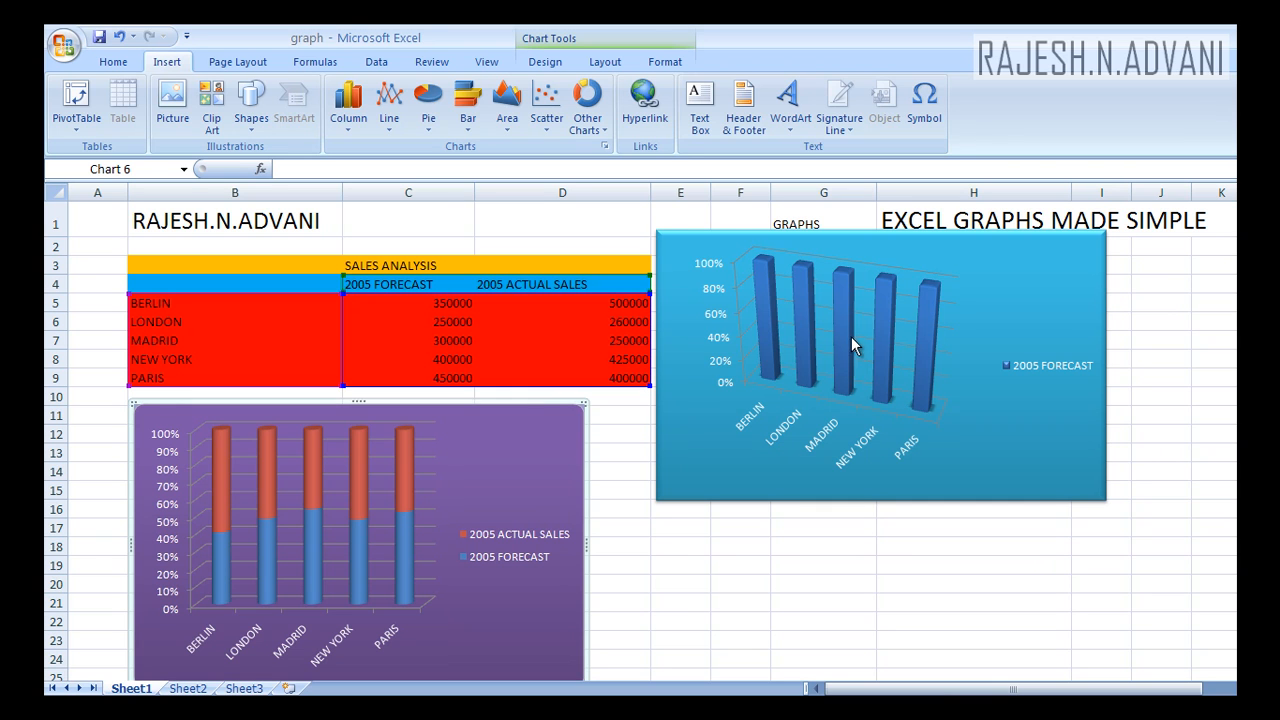
{"action": "left_click", "coordinate": [605, 62]}
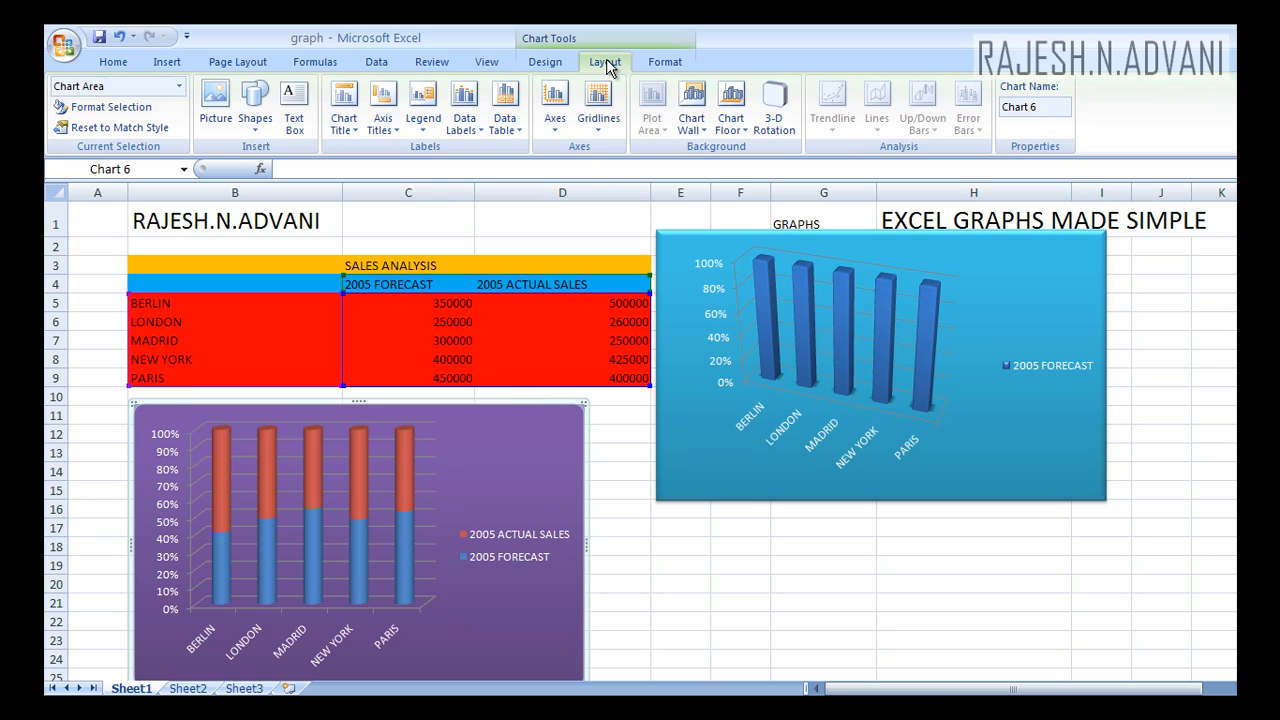
{"action": "left_click", "coordinate": [665, 62]}
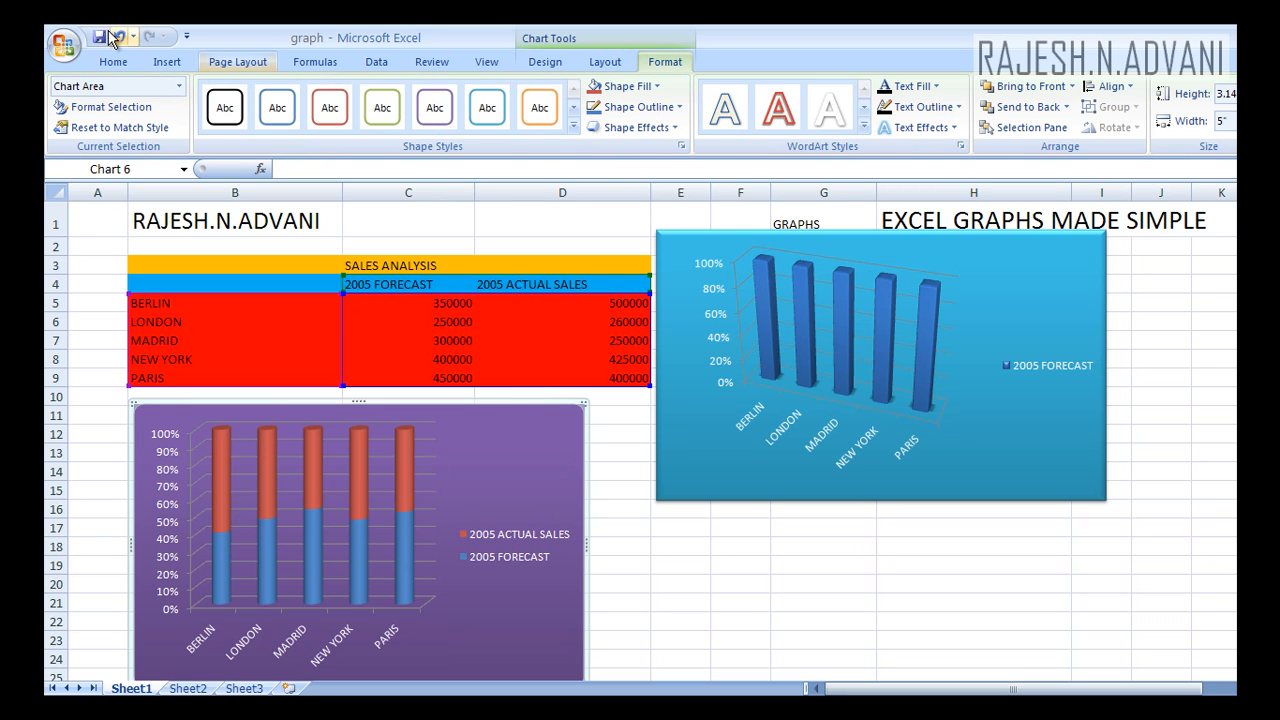
- Change the teal 3-D column chart of the 2005 forecast to an exploded 3-D pie chart
{"action": "left_click", "coordinate": [180, 70]}
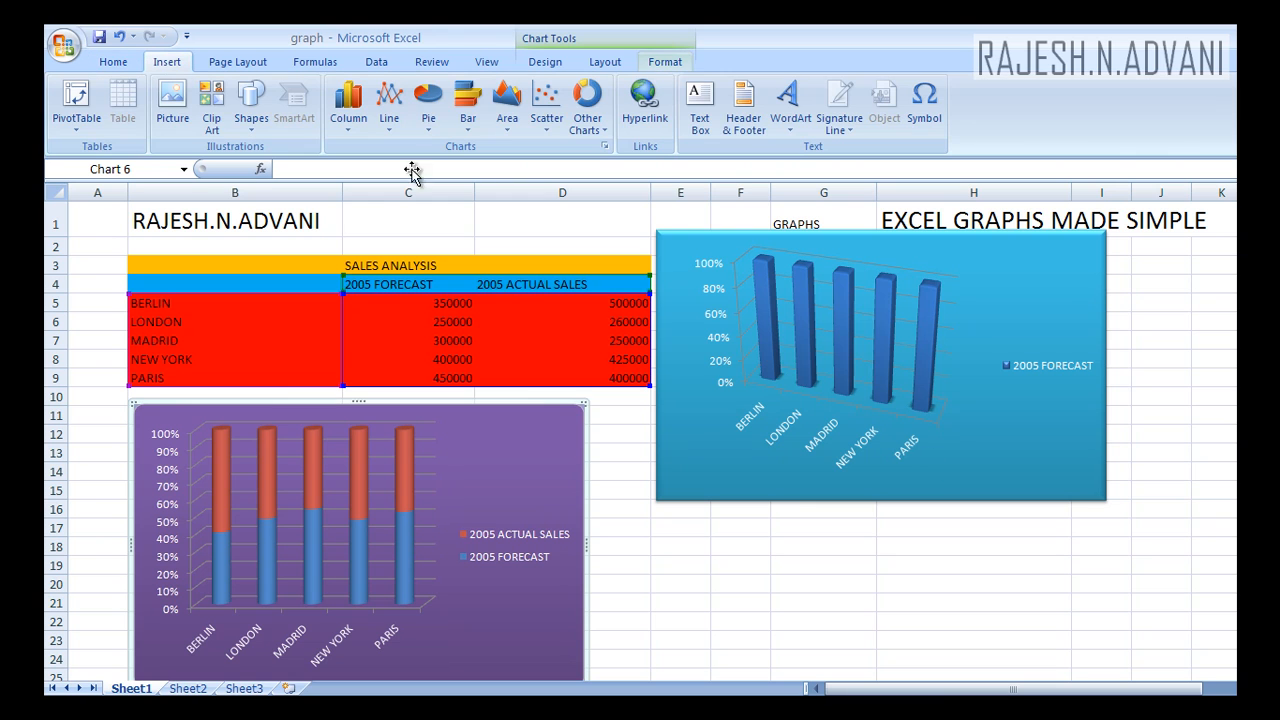
{"action": "left_click", "coordinate": [936, 440]}
{"action": "left_click", "coordinate": [909, 388]}
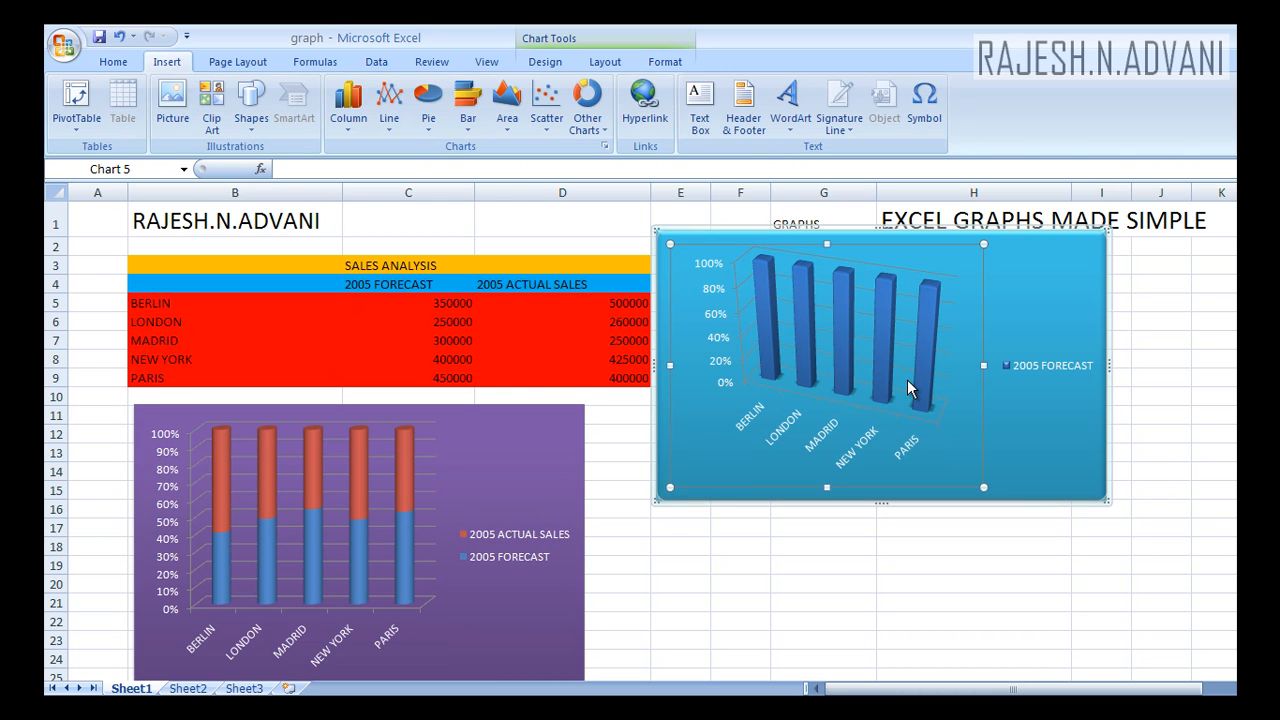
{"action": "left_click", "coordinate": [907, 379]}
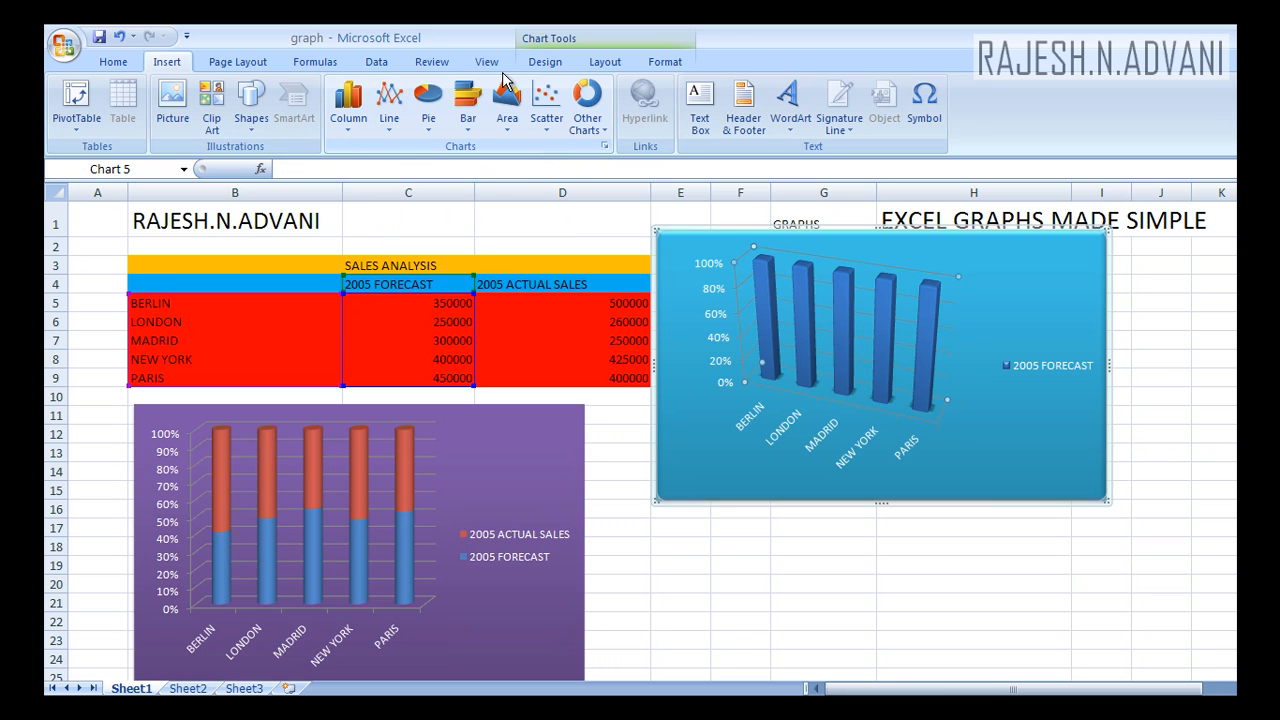
{"action": "left_click", "coordinate": [425, 95]}
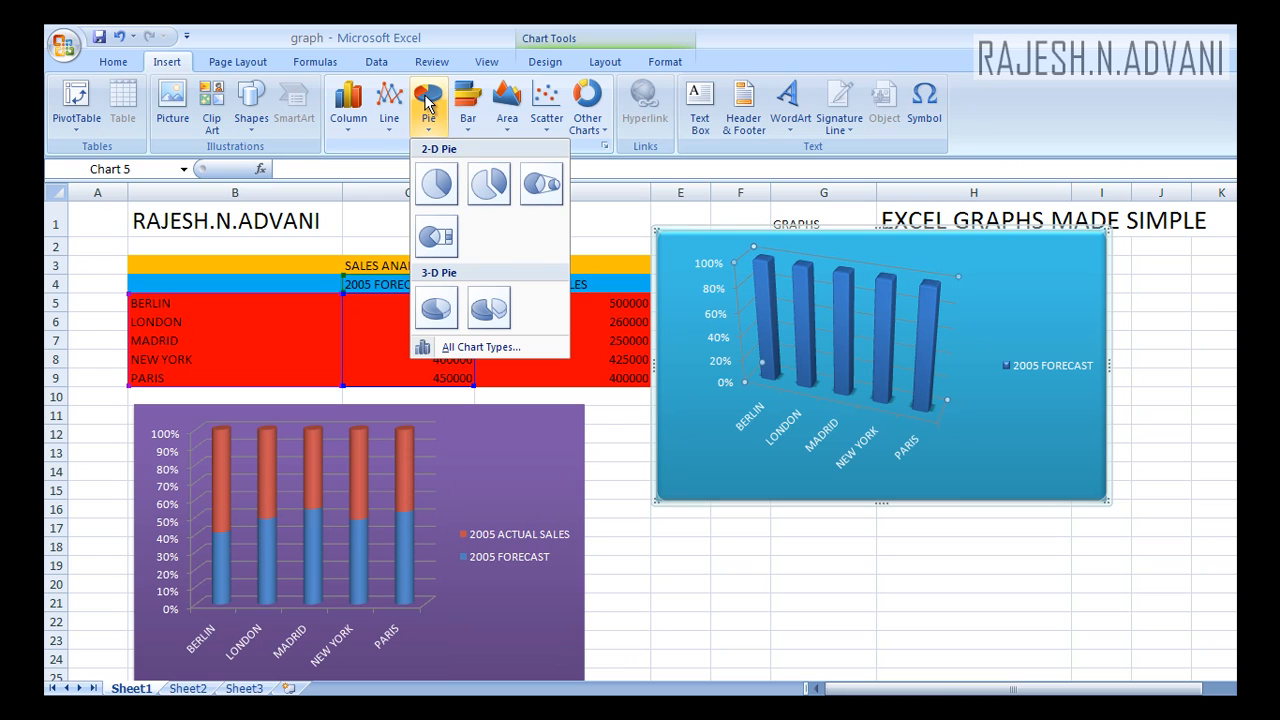
{"action": "left_click", "coordinate": [491, 315]}
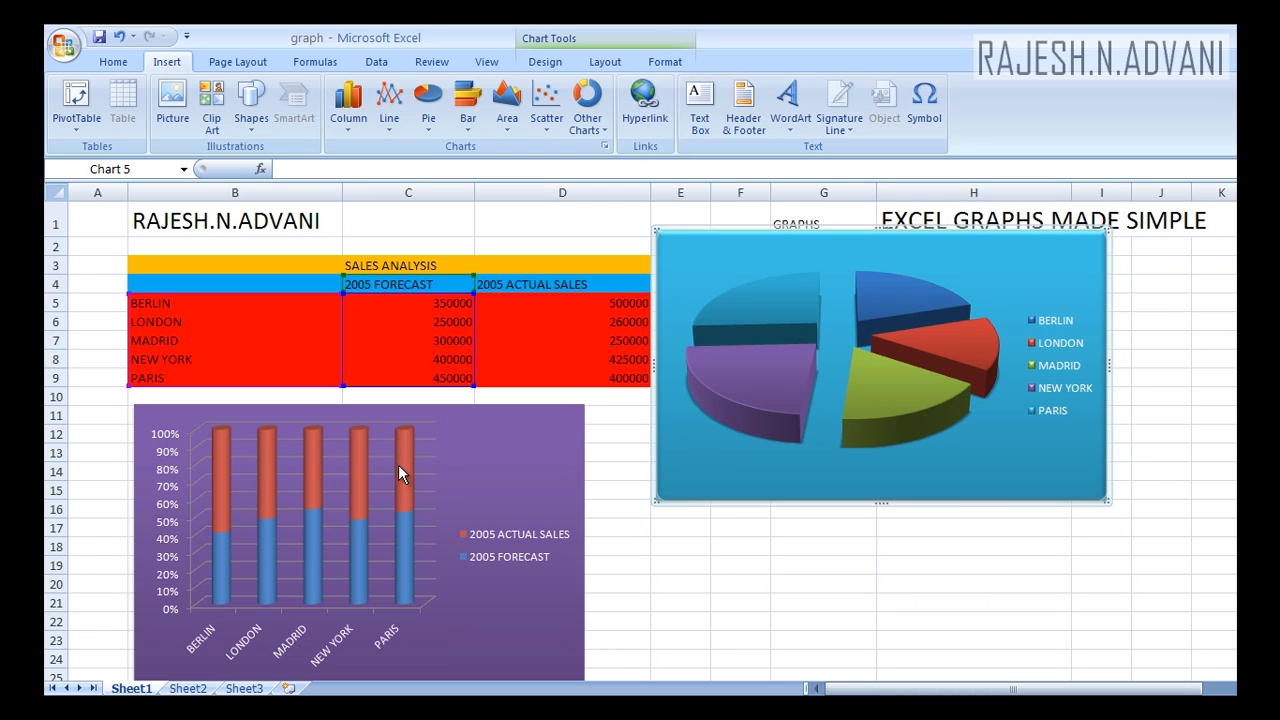
- Apply the pale aqua shape style from the fourth gallery row to the walls of the cylinder chart
{"action": "left_click", "coordinate": [420, 428]}
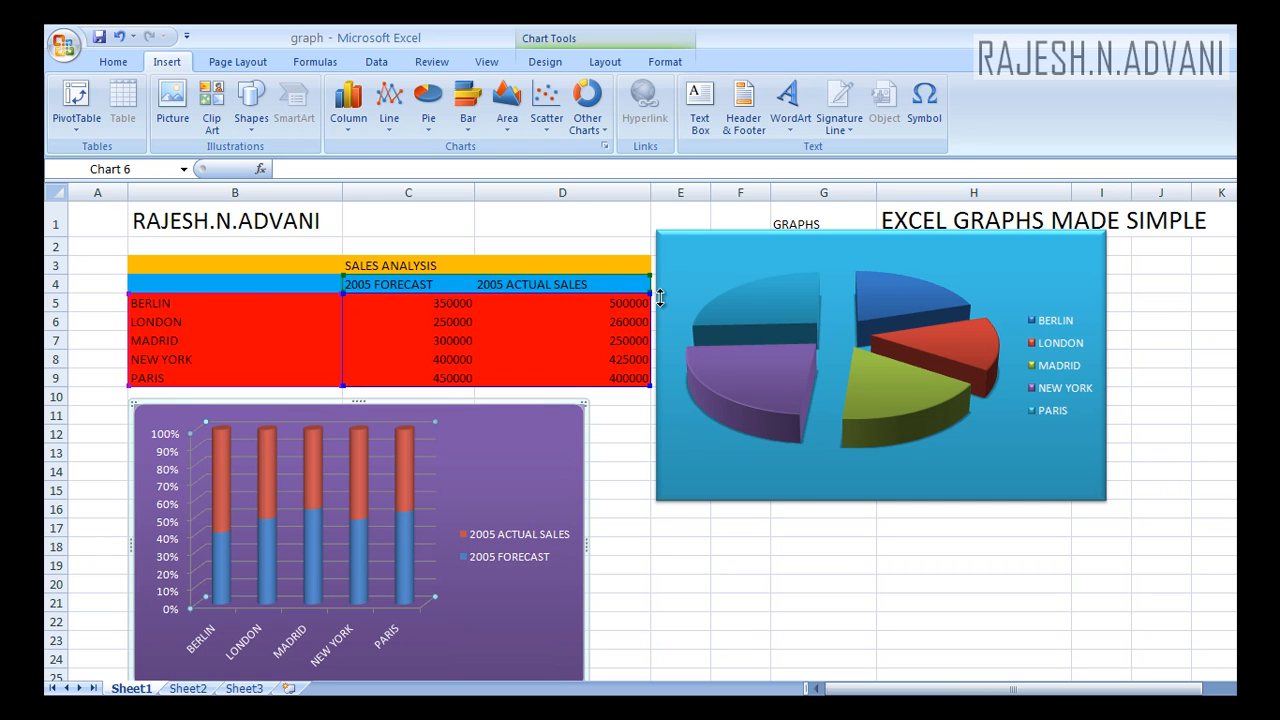
{"action": "left_click", "coordinate": [658, 63]}
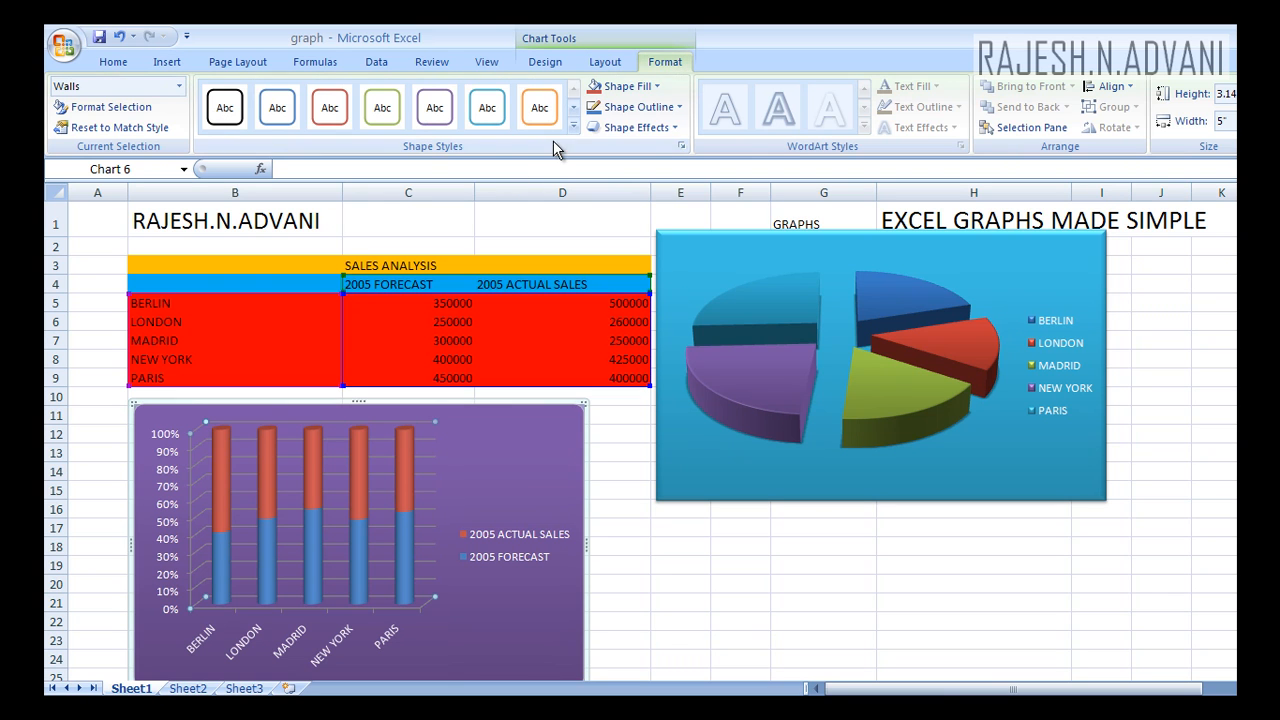
{"action": "left_click", "coordinate": [574, 126]}
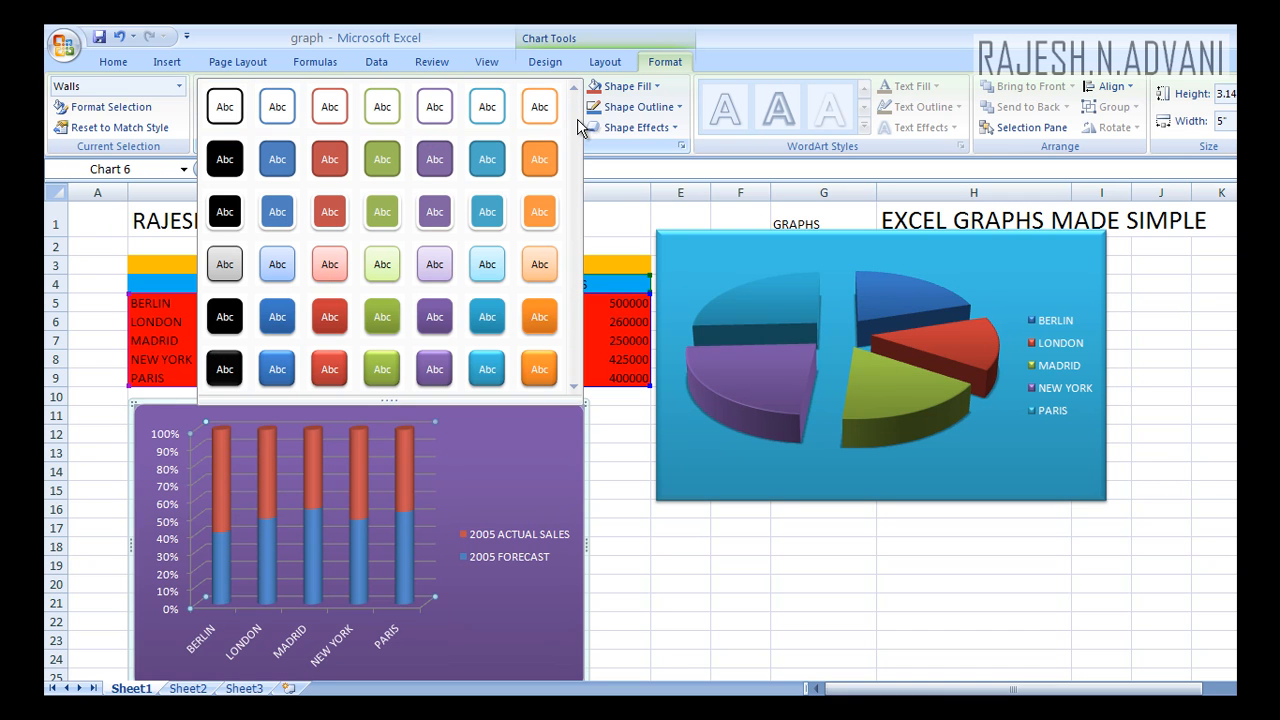
{"action": "left_click", "coordinate": [487, 265]}
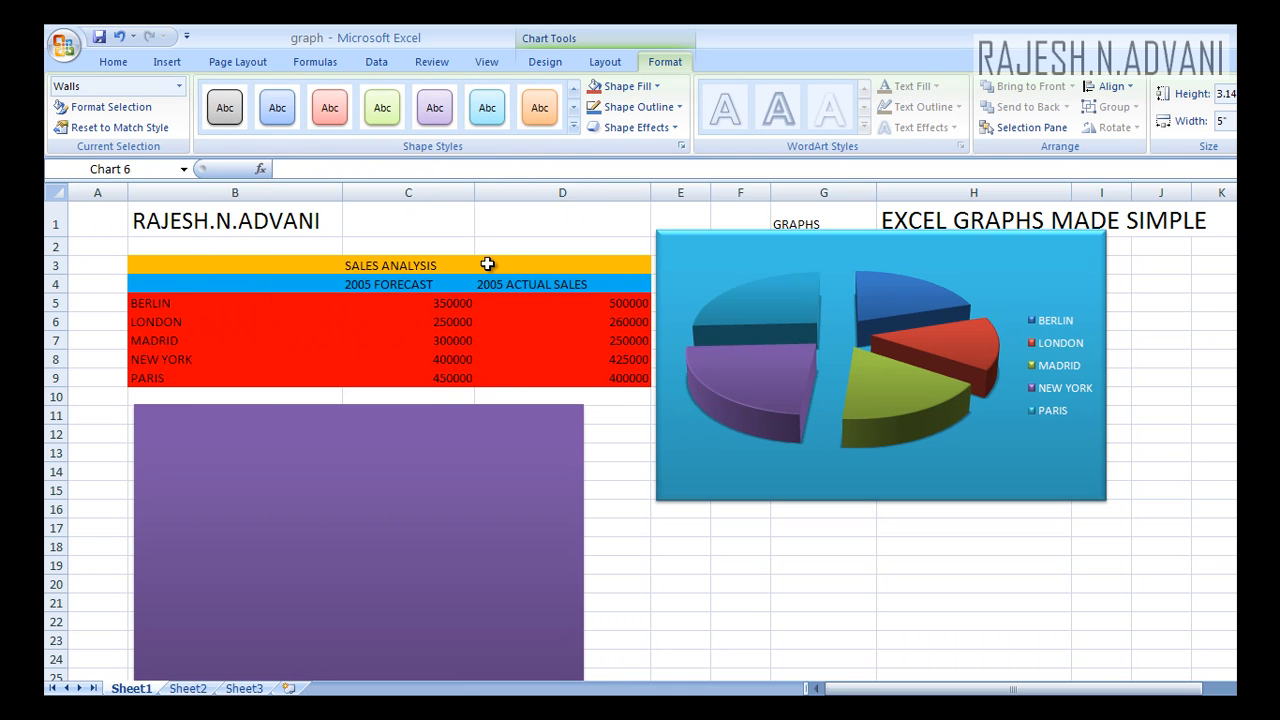